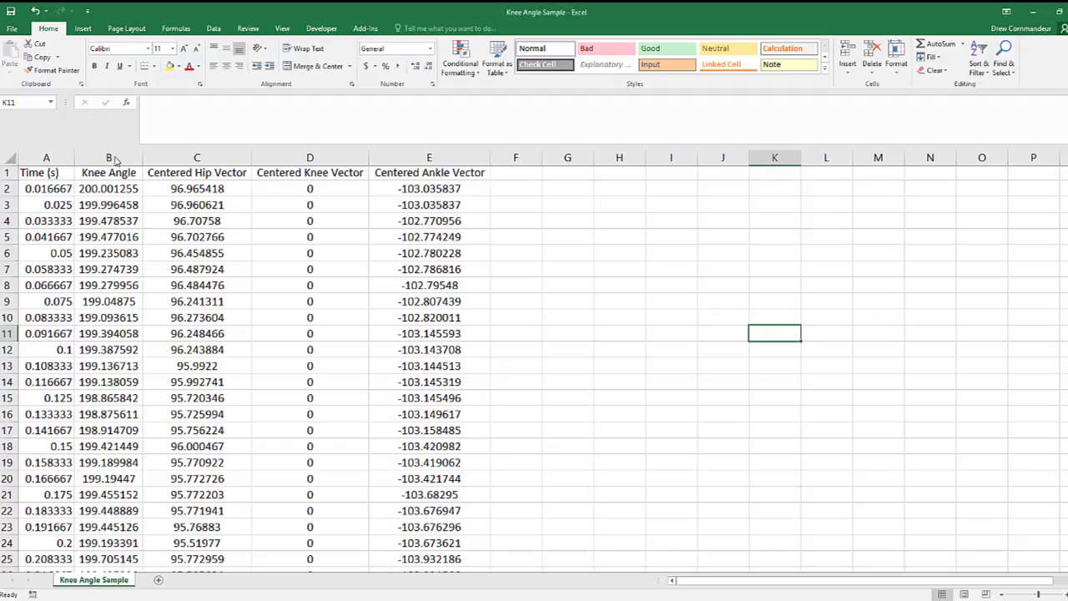
# Select column B, the Knee Angle data, for charting
pyautogui.click(112, 157)
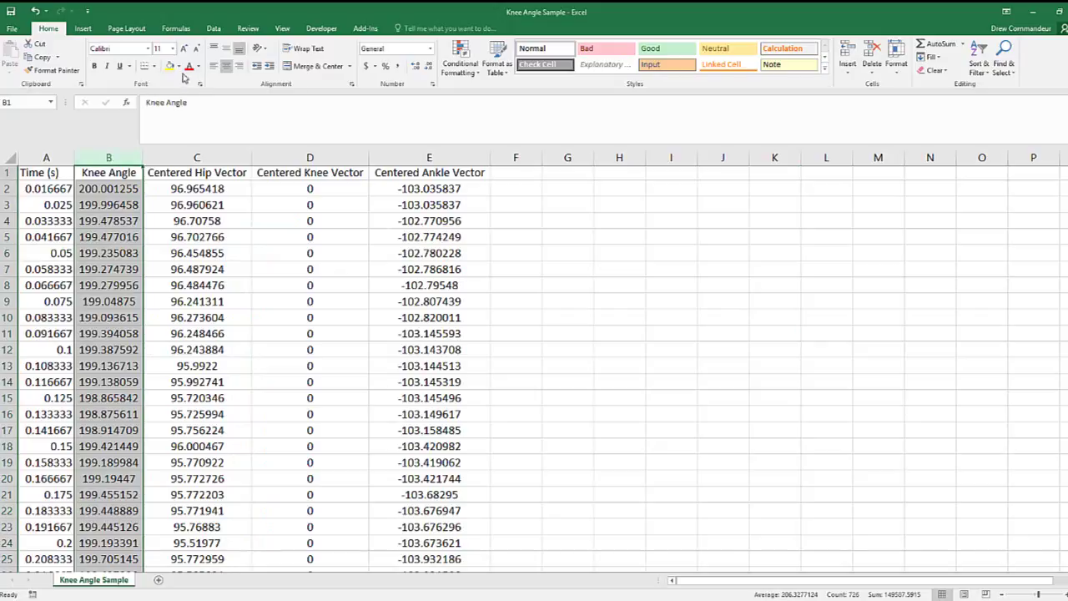
# Insert a 2-D line chart of Knee Angle and move it up to the right of the data
pyautogui.click(92, 28)
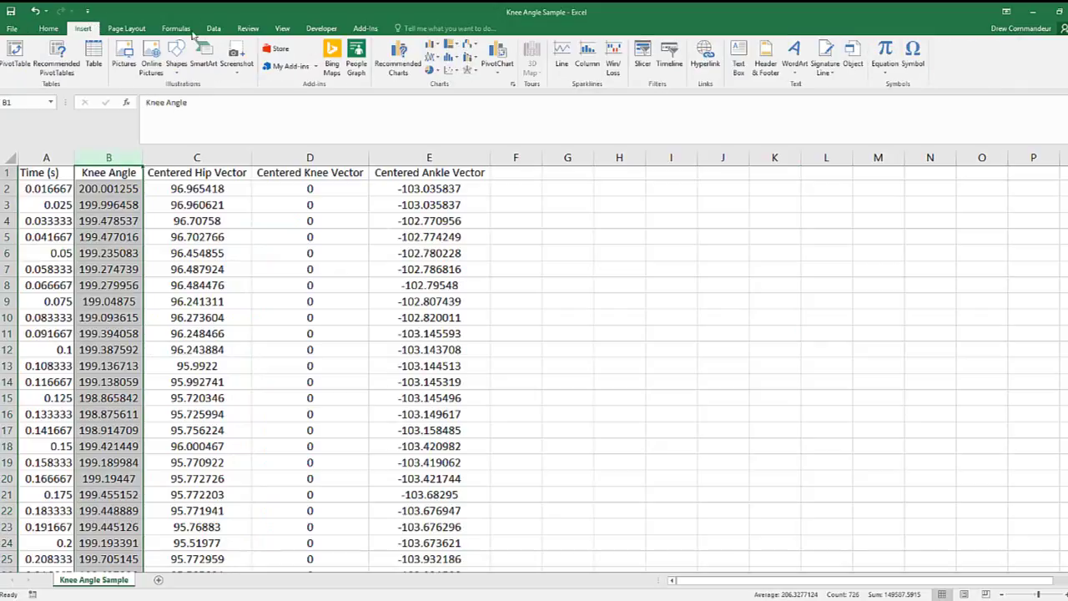
pyautogui.click(443, 62)
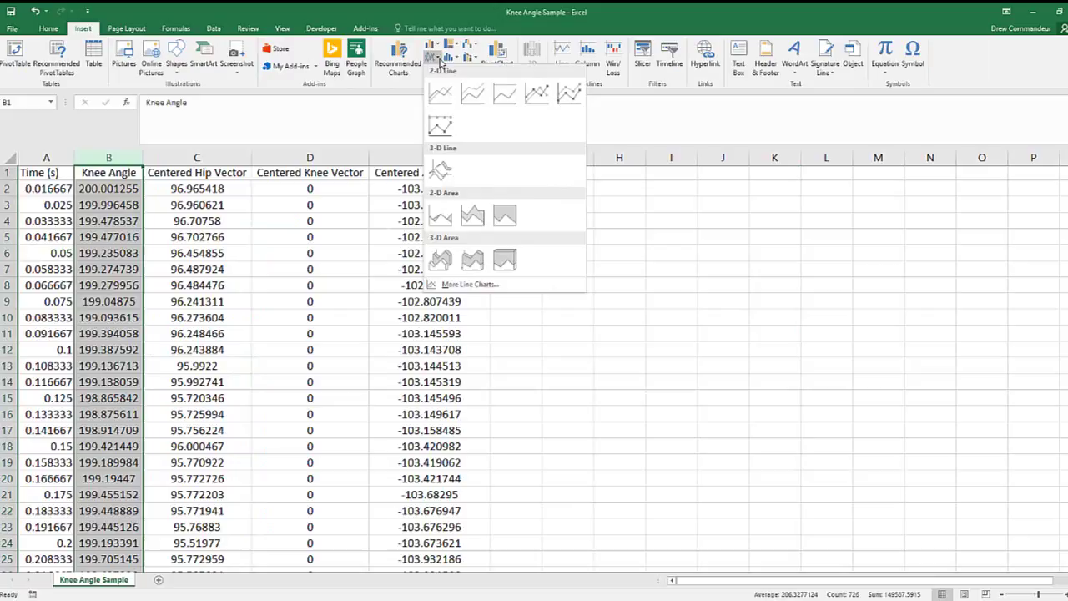
pyautogui.click(443, 92)
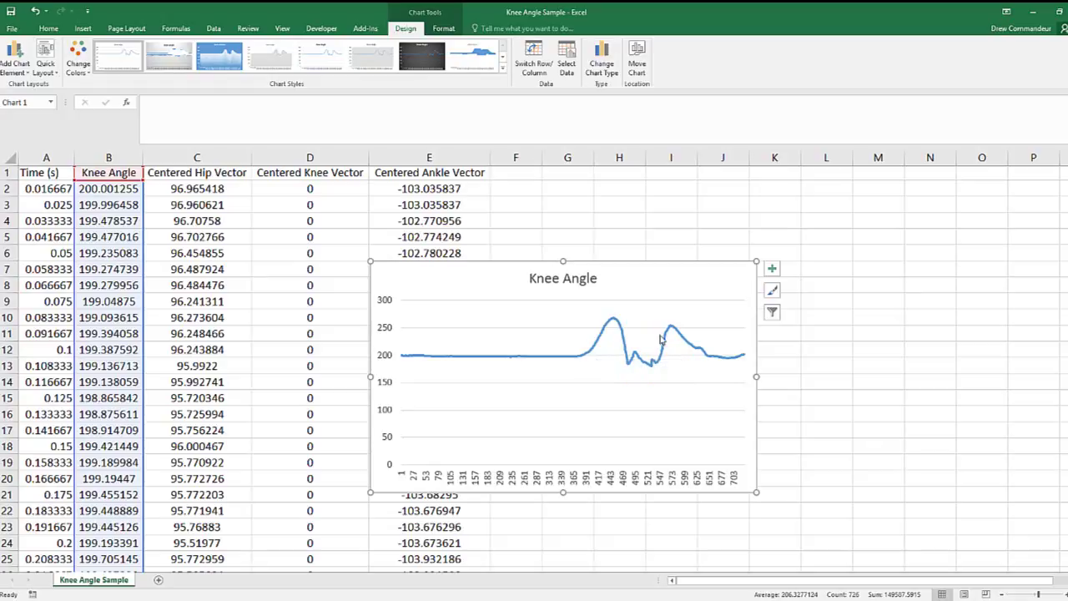
pyautogui.moveTo(651, 284); pyautogui.dragTo(469, 248)
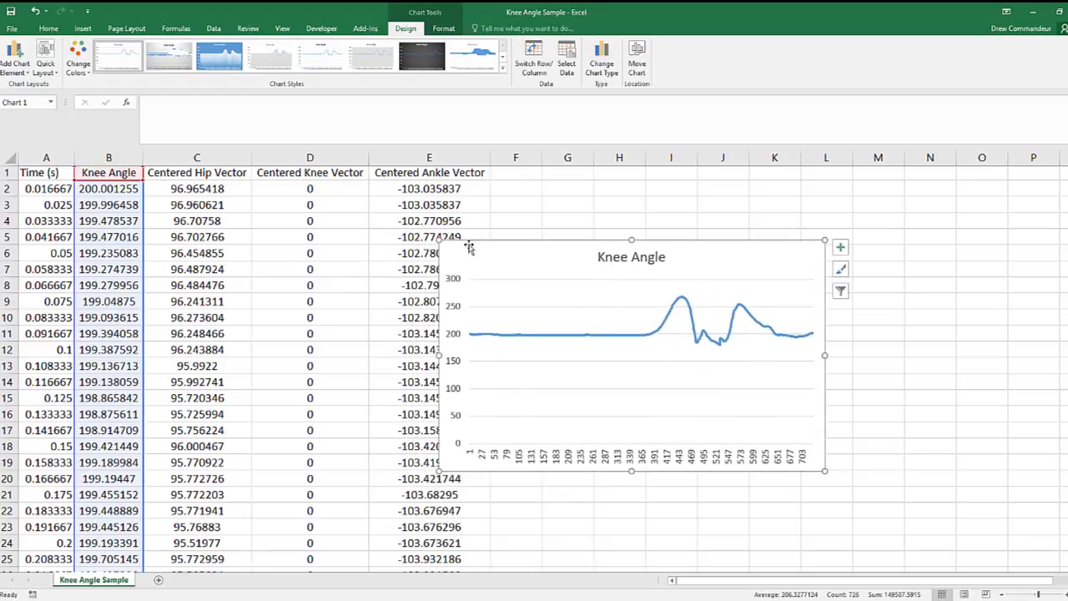
# Insert a blank column C and fill =360-B2 down through every data row
pyautogui.click(209, 158)
pyautogui.rightClick(211, 159)
pyautogui.click(246, 245)
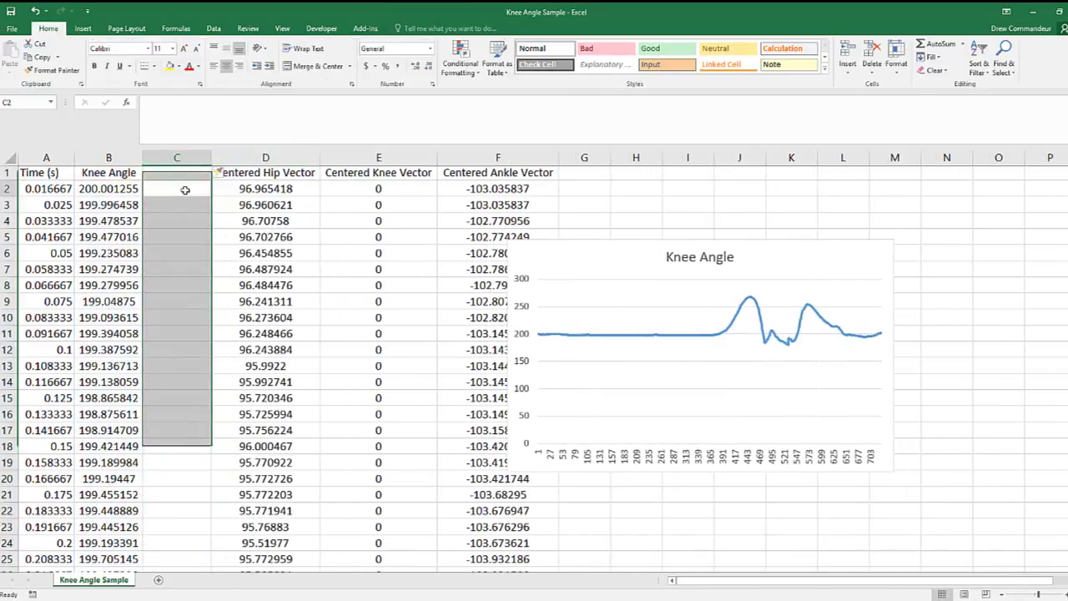
pyautogui.click(179, 189)
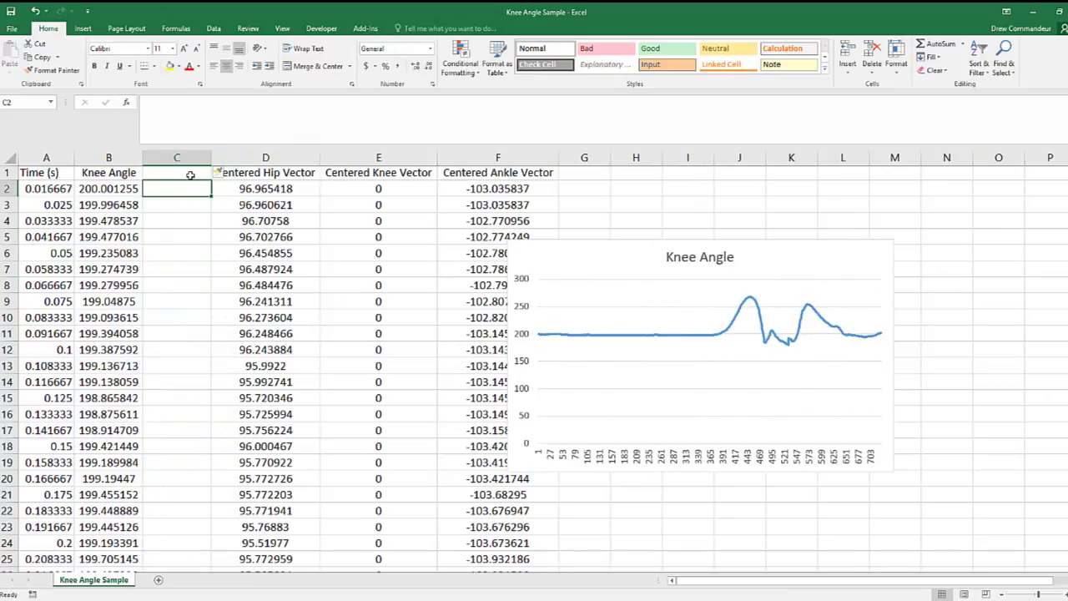
pyautogui.write('=360-')
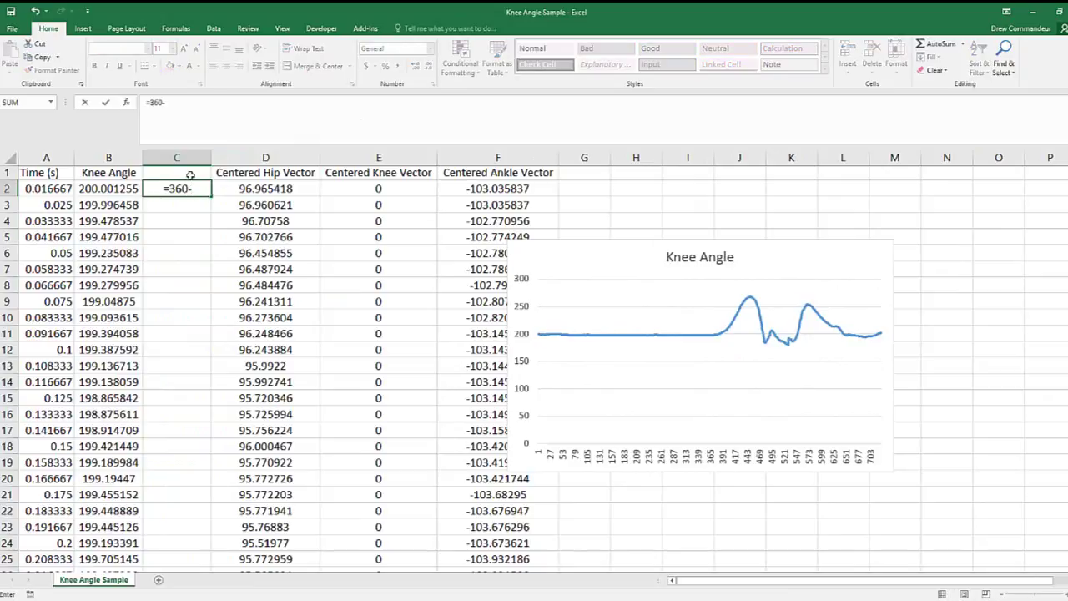
pyautogui.press('Left')
pyautogui.press('Return')
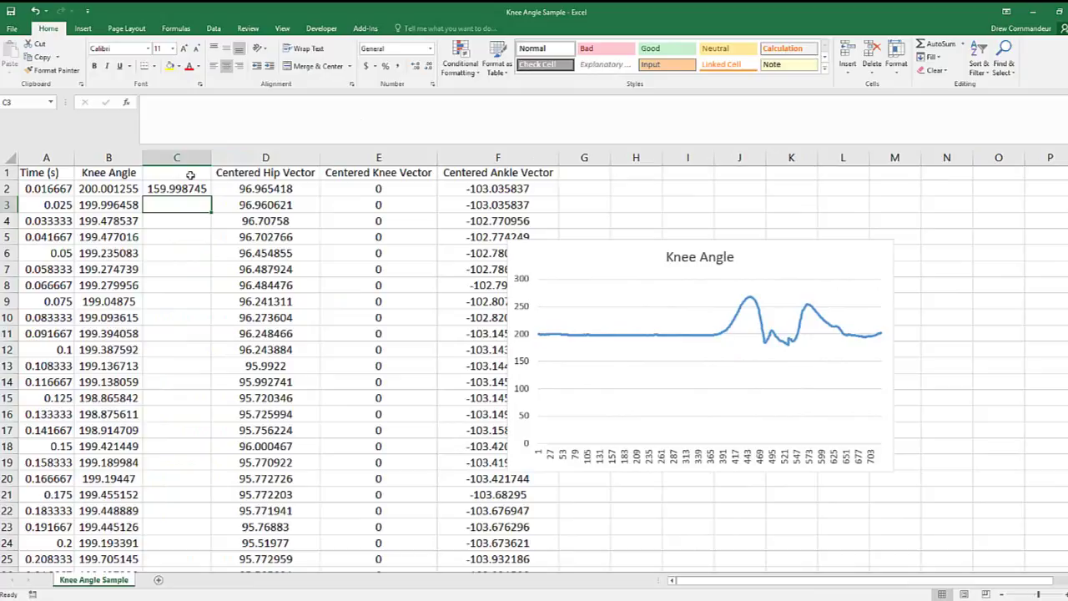
pyautogui.click(188, 187)
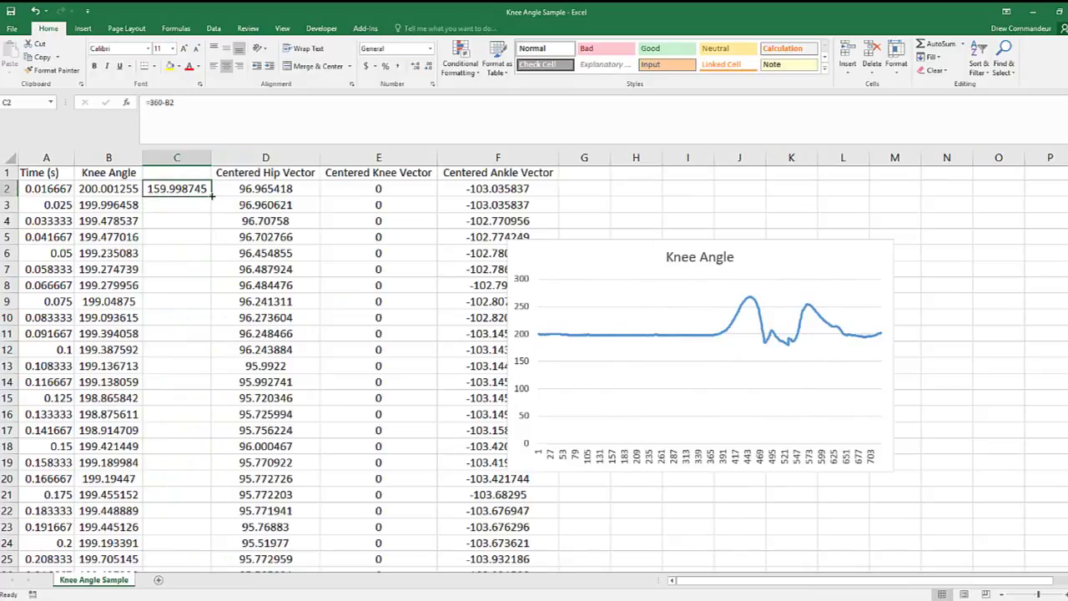
pyautogui.doubleClick(212, 195)
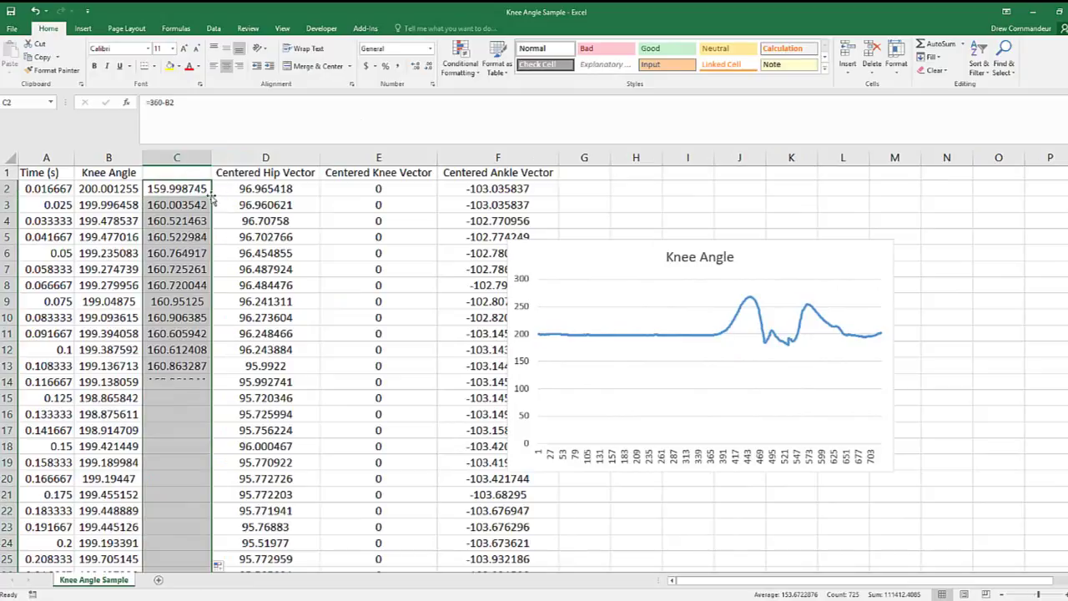
# Shift the chart series from column B to column C and move the chart over columns B–E
pyautogui.click(593, 337)
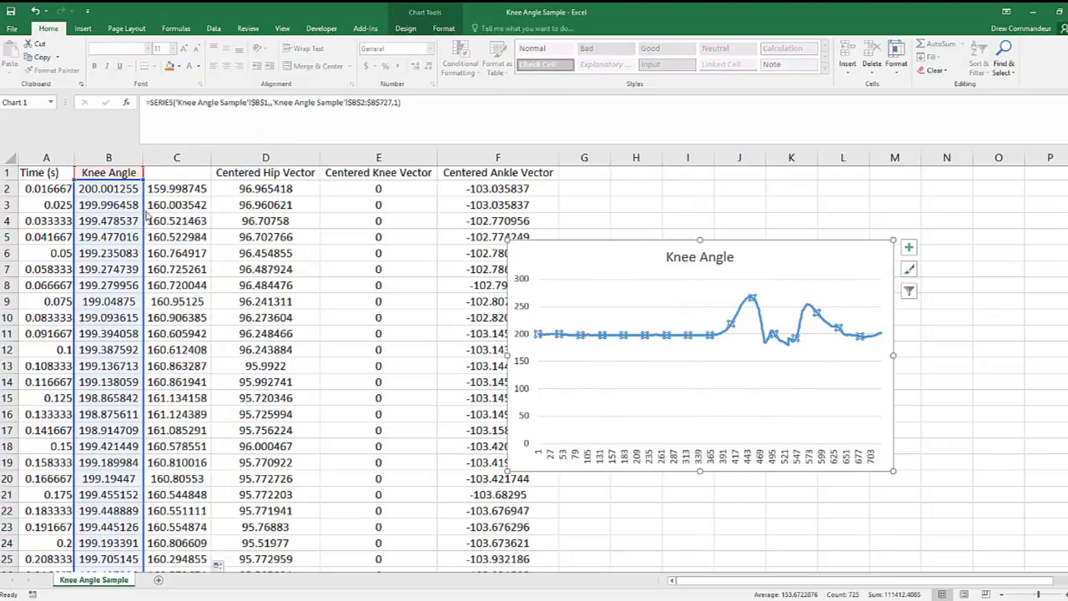
pyautogui.moveTo(146, 212); pyautogui.dragTo(173, 215)
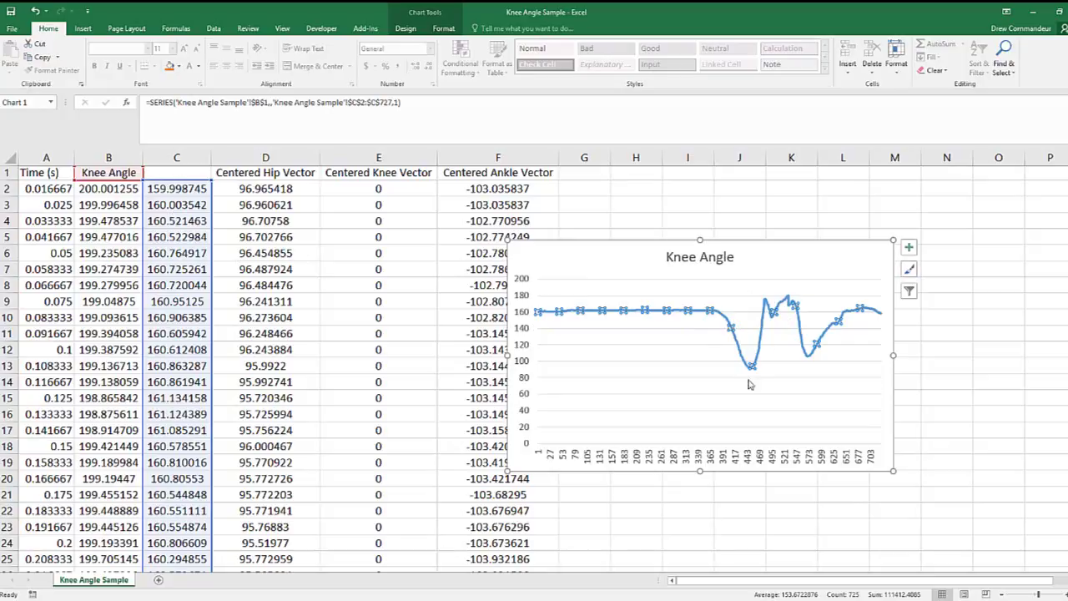
pyautogui.moveTo(745, 250); pyautogui.dragTo(328, 192)
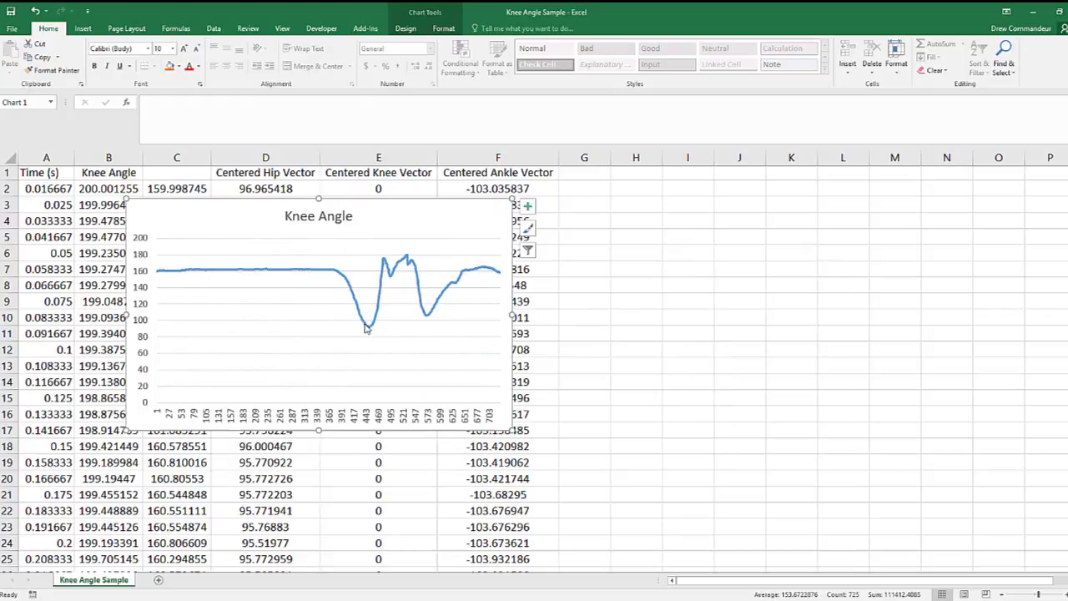
pyautogui.moveTo(369, 332)
# Inspect the chart's data points near the peaks to read their point numbers
pyautogui.click(333, 275)
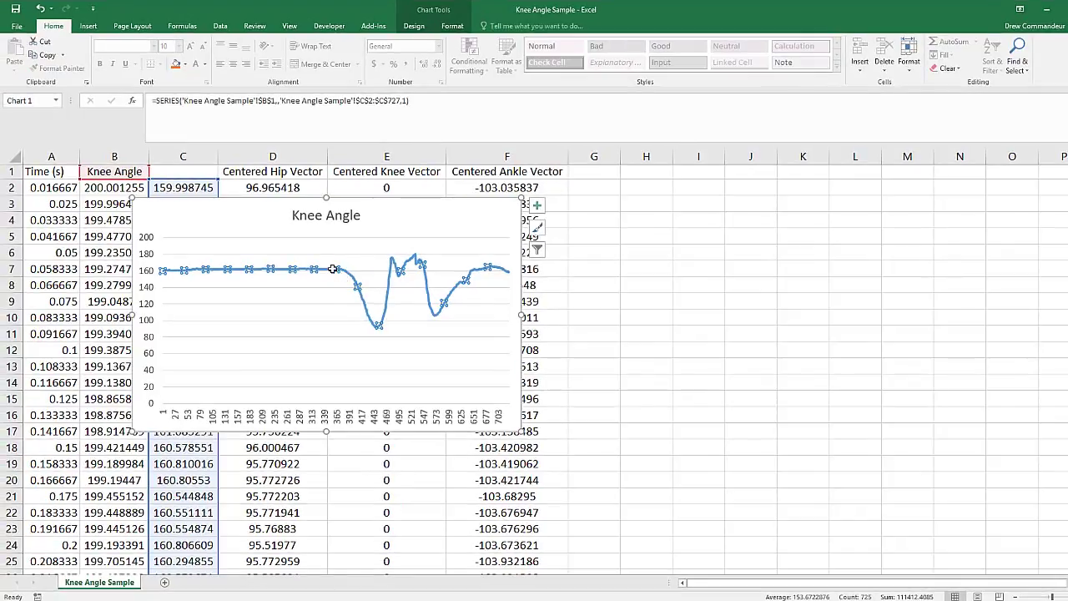
pyautogui.moveTo(335, 269)
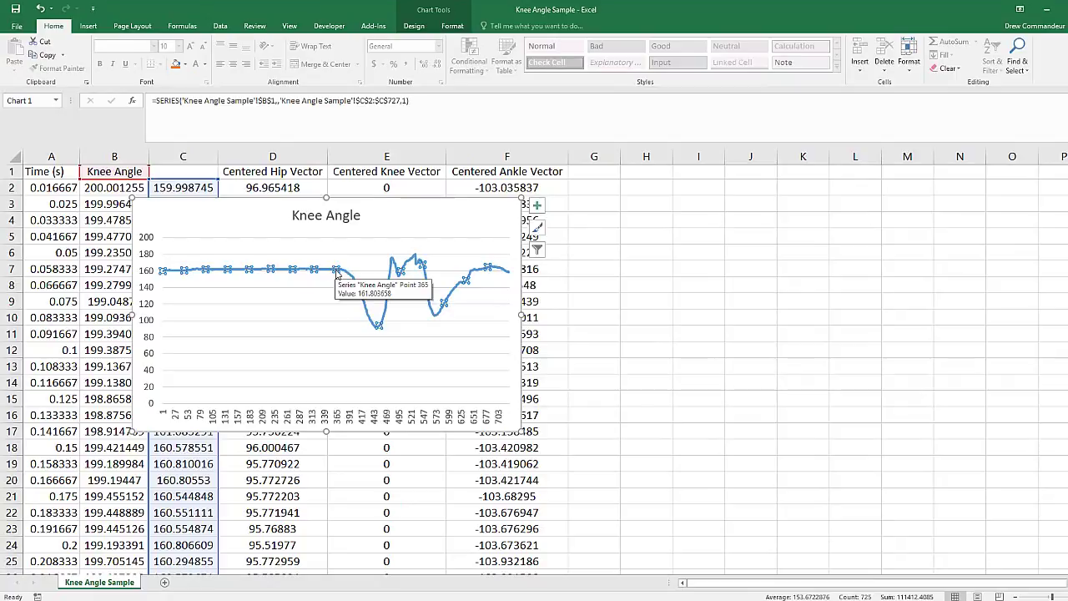
pyautogui.click(397, 271)
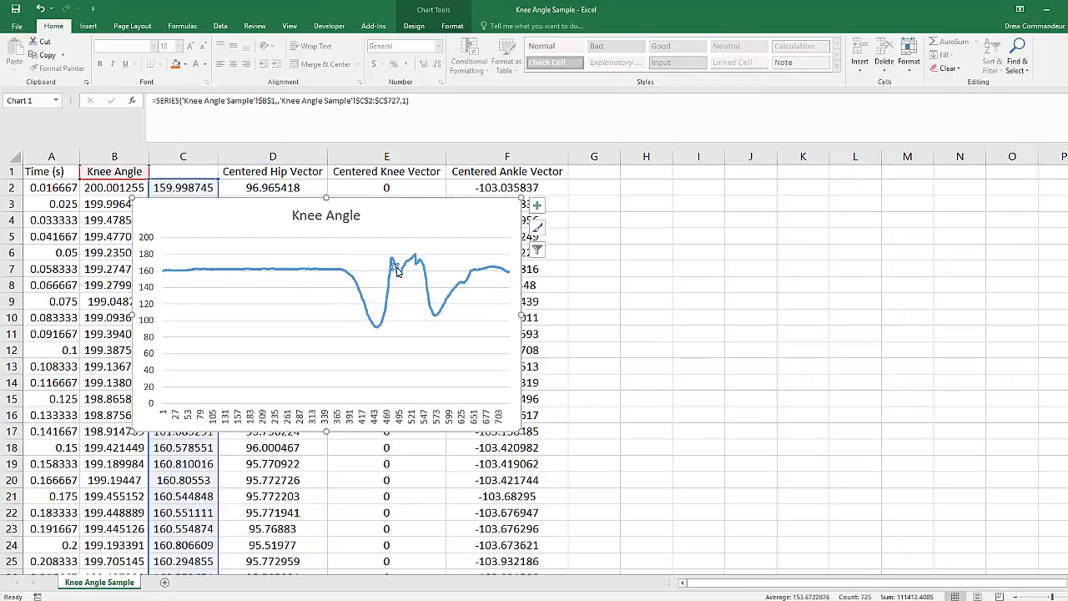
pyautogui.moveTo(395, 269)
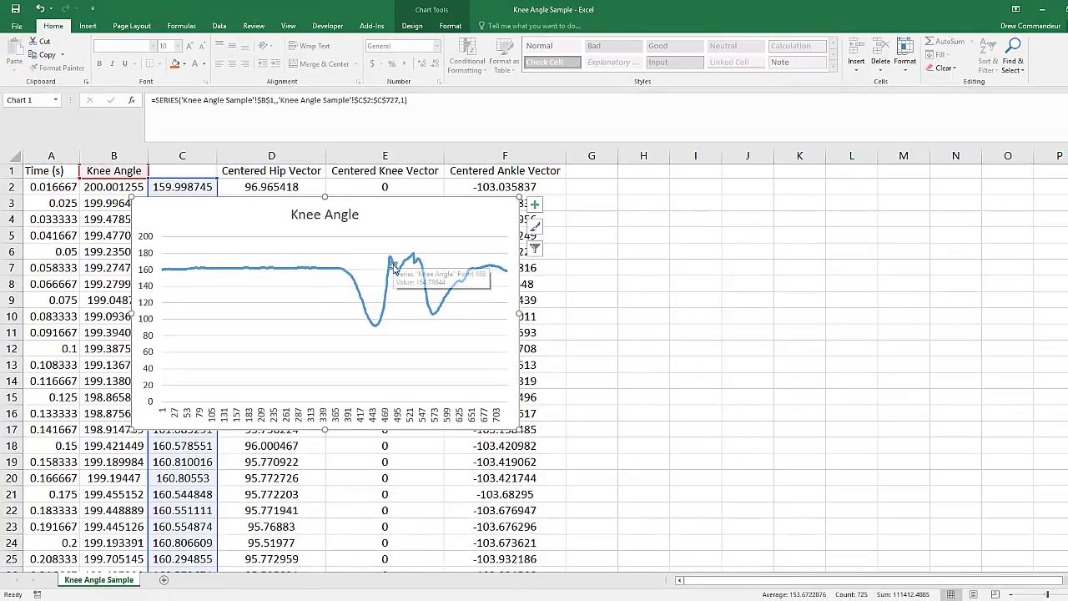
# Enter the point indices 365 in I3 and 488 in I4
pyautogui.click(697, 208)
pyautogui.write('365')
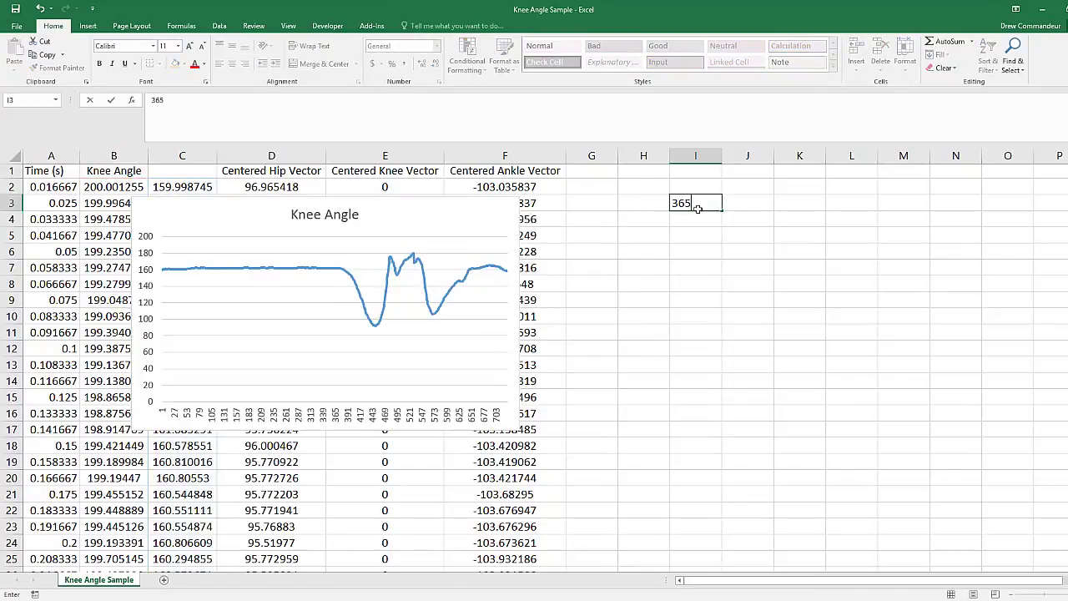
pyautogui.press('Return')
pyautogui.write('488')
pyautogui.press('Return')
pyautogui.press('Up')
pyautogui.press('Up')
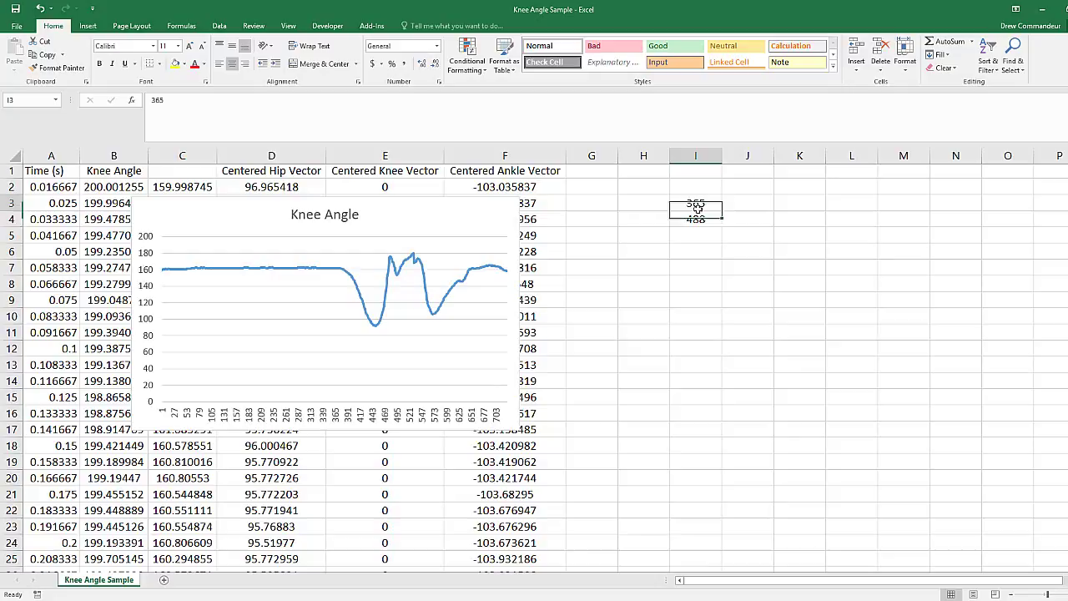
pyautogui.press('Left')
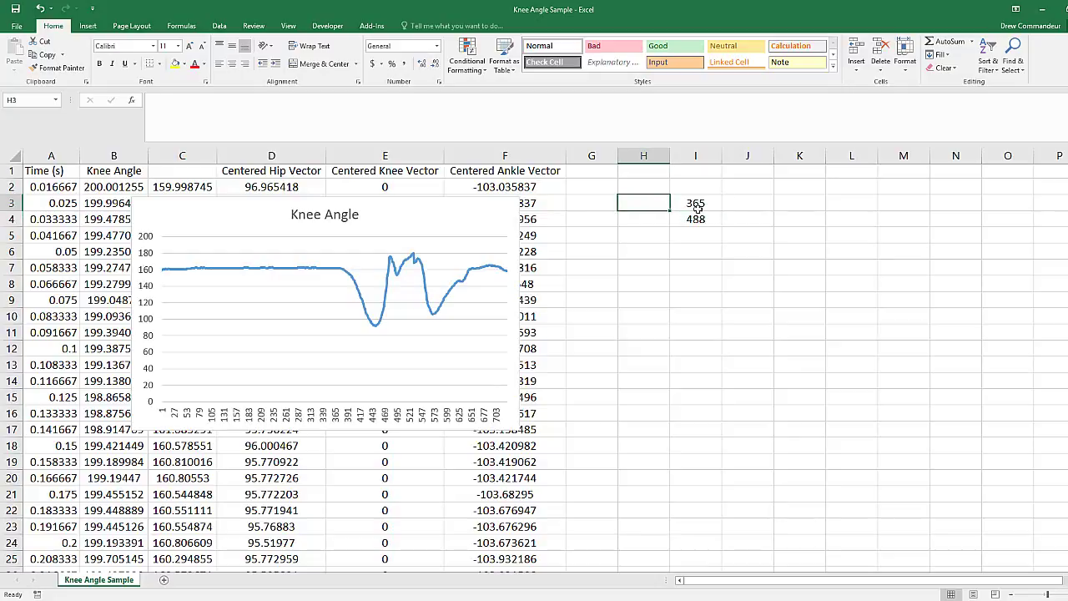
# Add Min and Max labels in cells G6 and G7
pyautogui.click(611, 237)
pyautogui.click(600, 252)
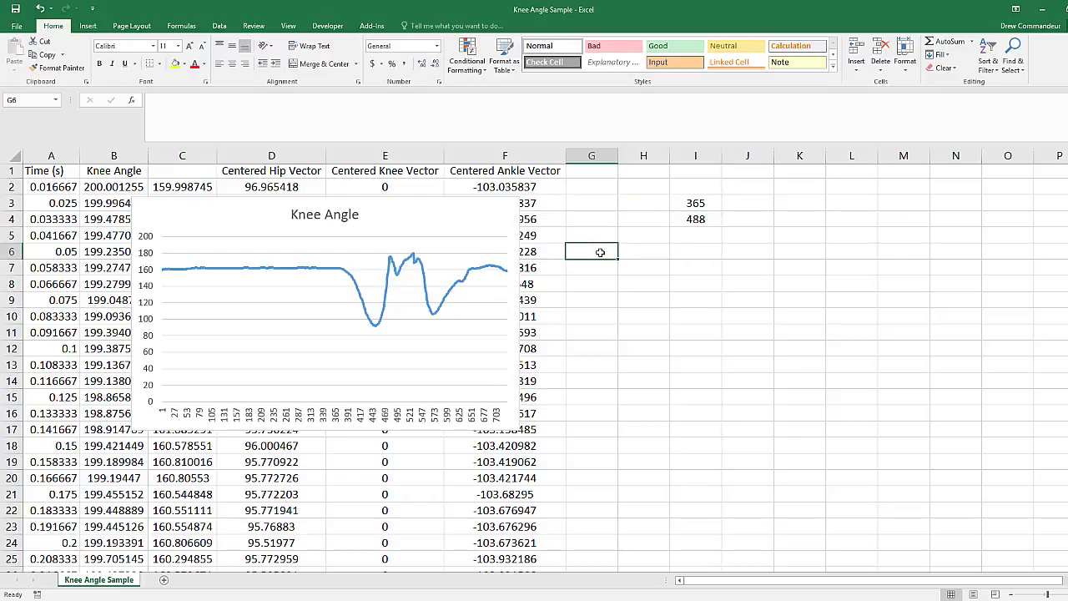
pyautogui.write('Min')
pyautogui.press('Return')
pyautogui.write('Max')
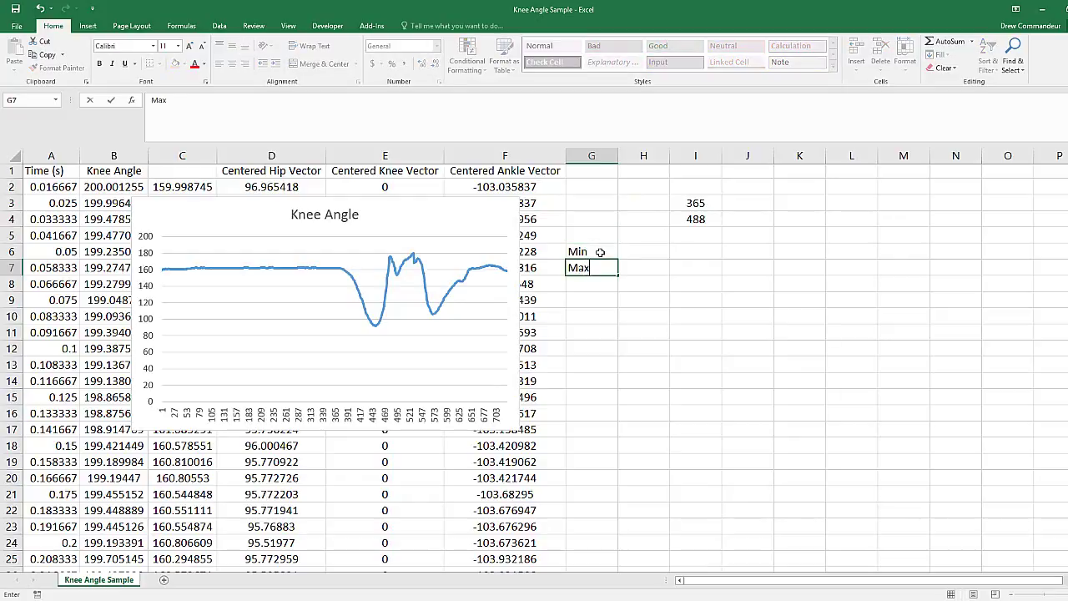
pyautogui.press('Tab')
# Enter =MIN(C365:C488) in H6, giving 92.2249
pyautogui.press('Up')
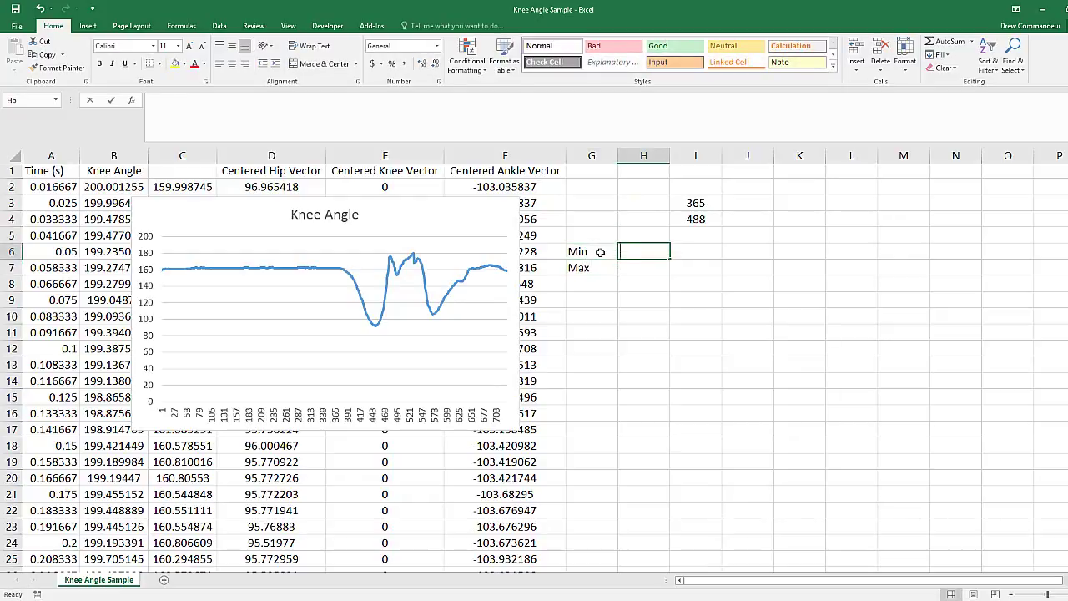
pyautogui.write('=min')
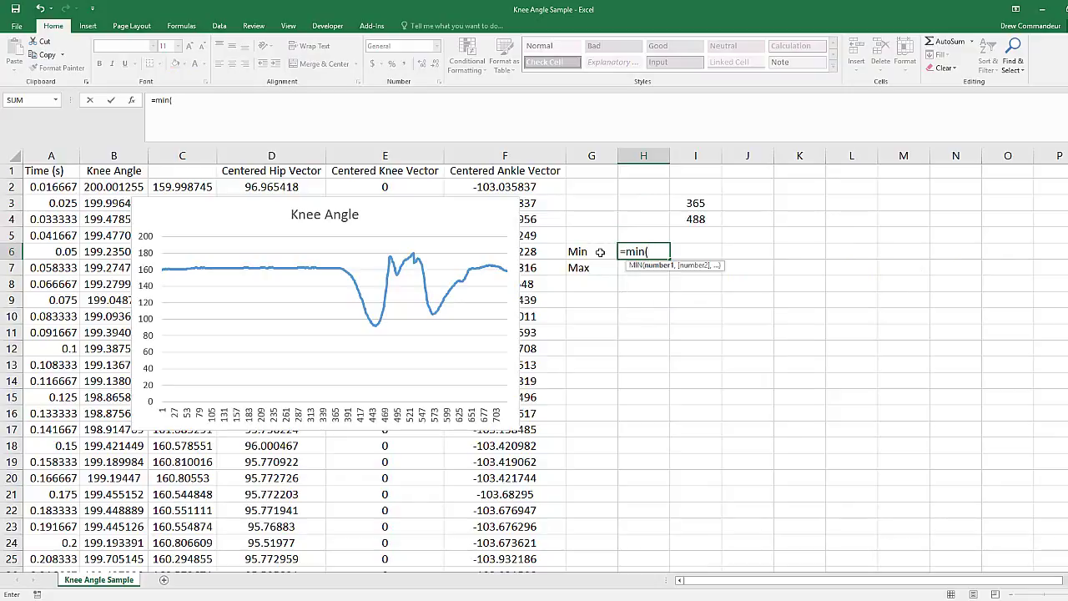
pyautogui.write('(c')
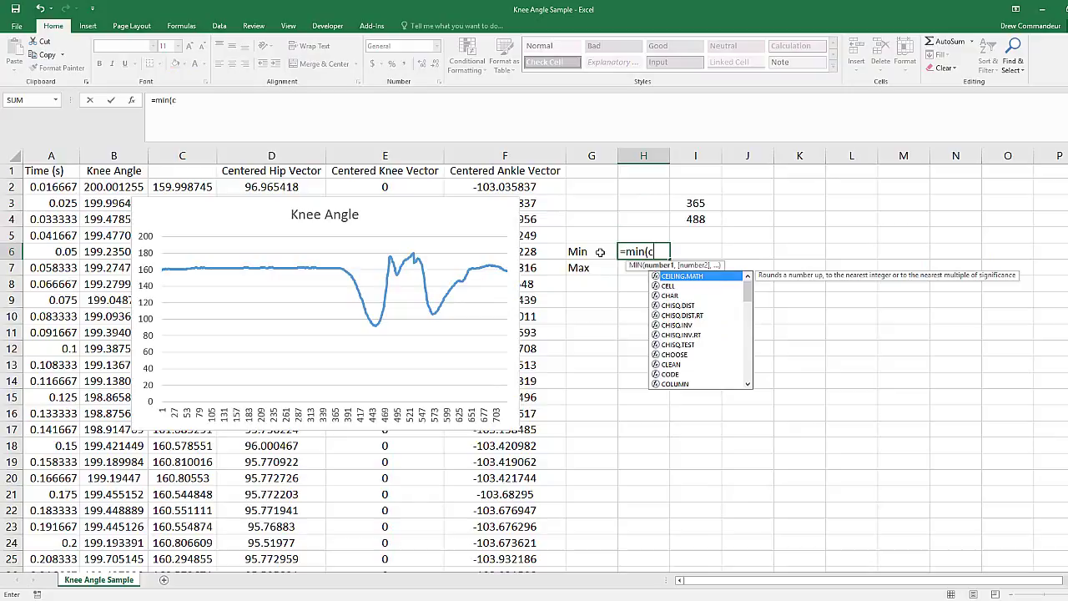
pyautogui.write('365')
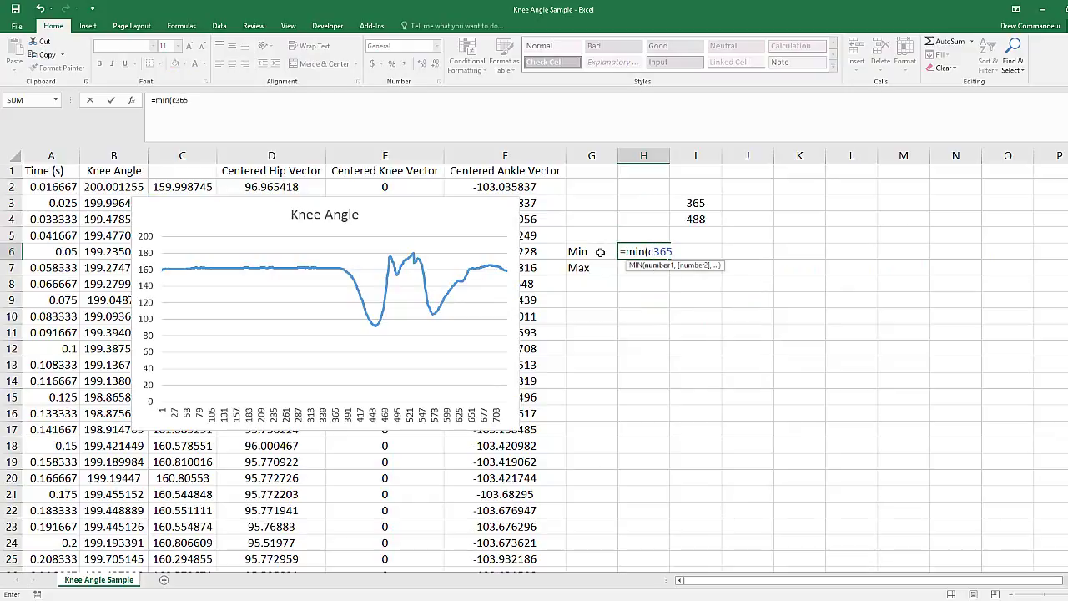
pyautogui.write(':c488')
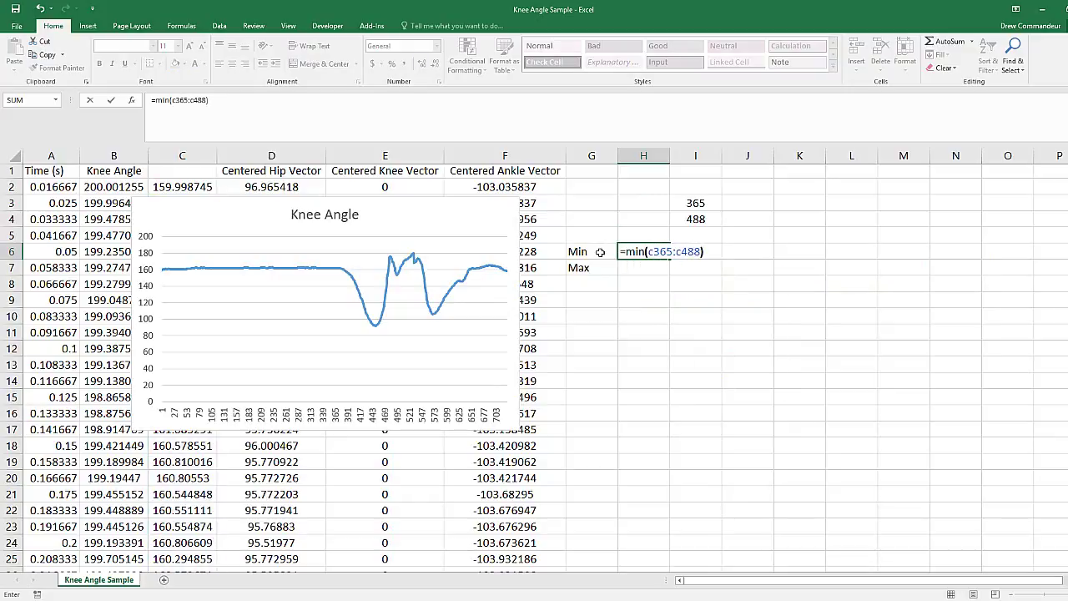
pyautogui.press('Return')
pyautogui.press('Up')
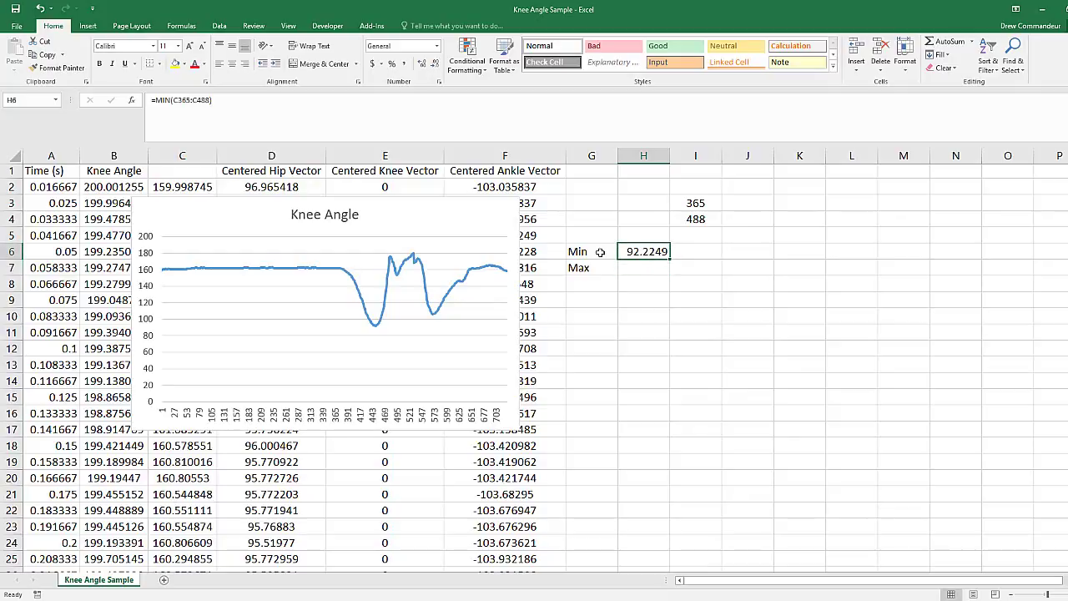
# Copy the Min formula into H7 and change MIN to MAX, giving 176.039
pyautogui.moveTo(306, 96); pyautogui.dragTo(150, 98)
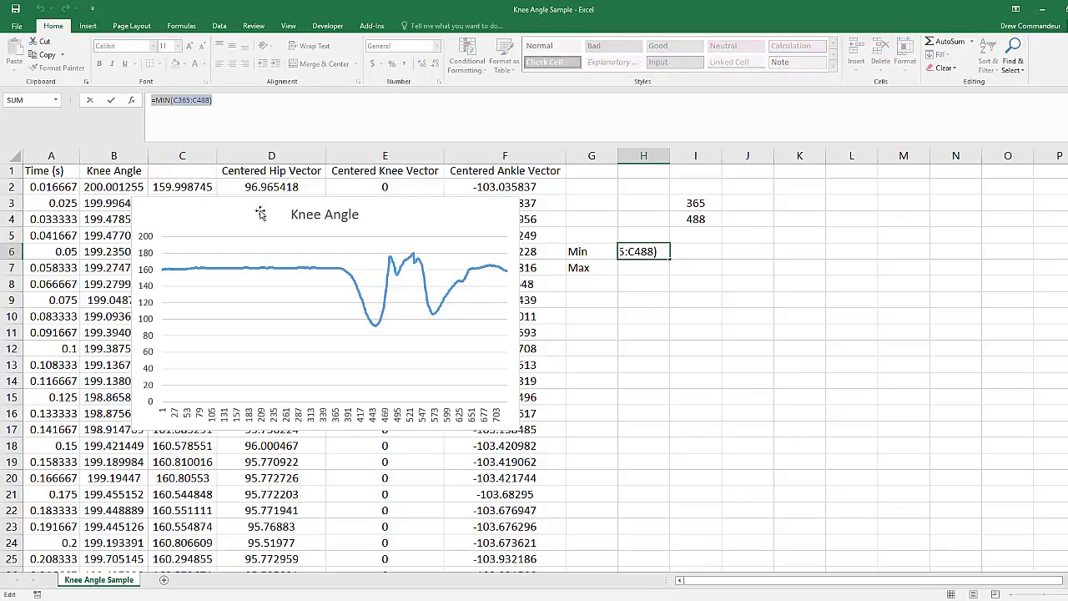
pyautogui.write('=')
pyautogui.click(636, 269)
pyautogui.press('Escape')
pyautogui.click(636, 269)
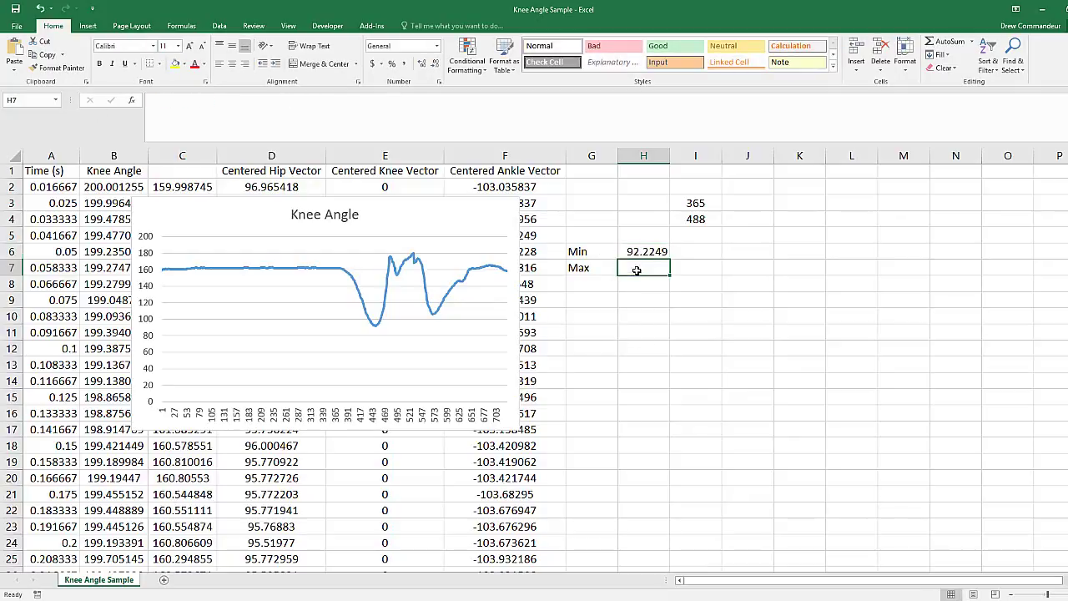
pyautogui.hotkey('ctrl', 'v')
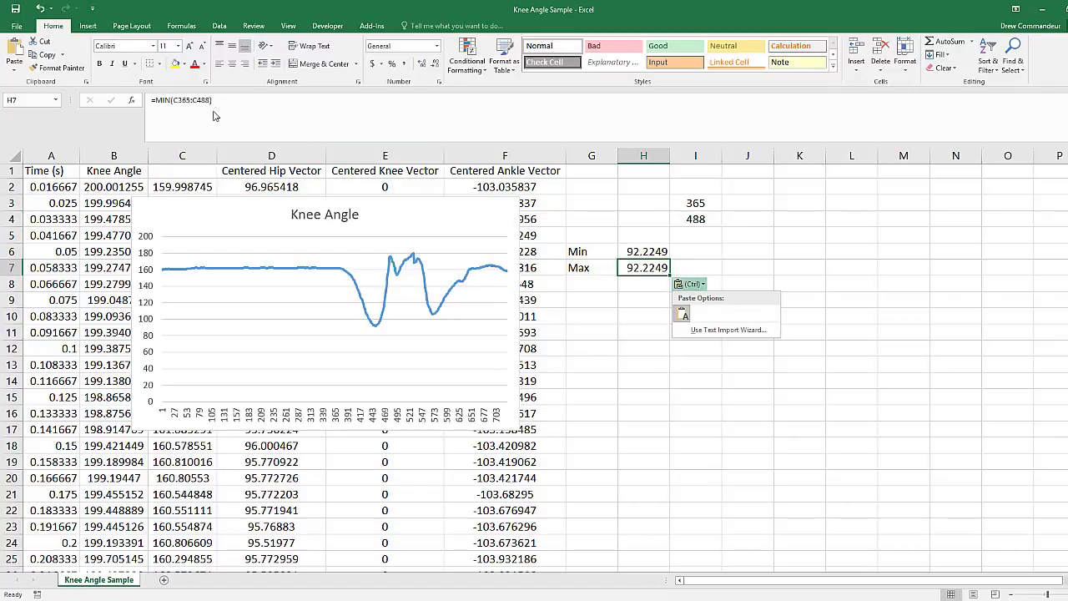
pyautogui.click(171, 100)
pyautogui.press('BackSpace')
pyautogui.press('BackSpace')
pyautogui.press('BackSpace')
pyautogui.write('MAX')
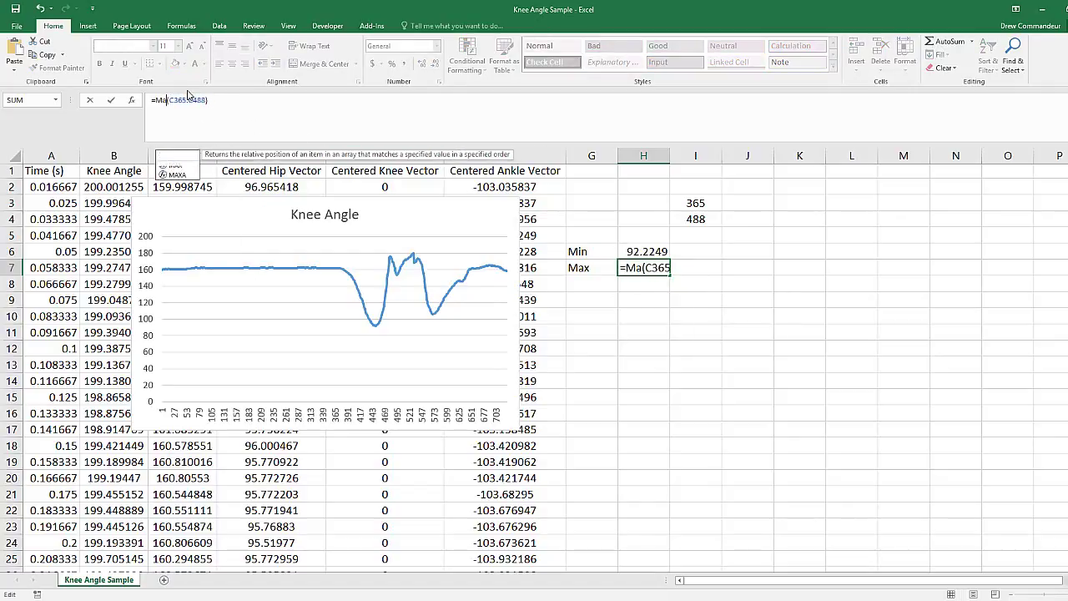
pyautogui.press('Return')
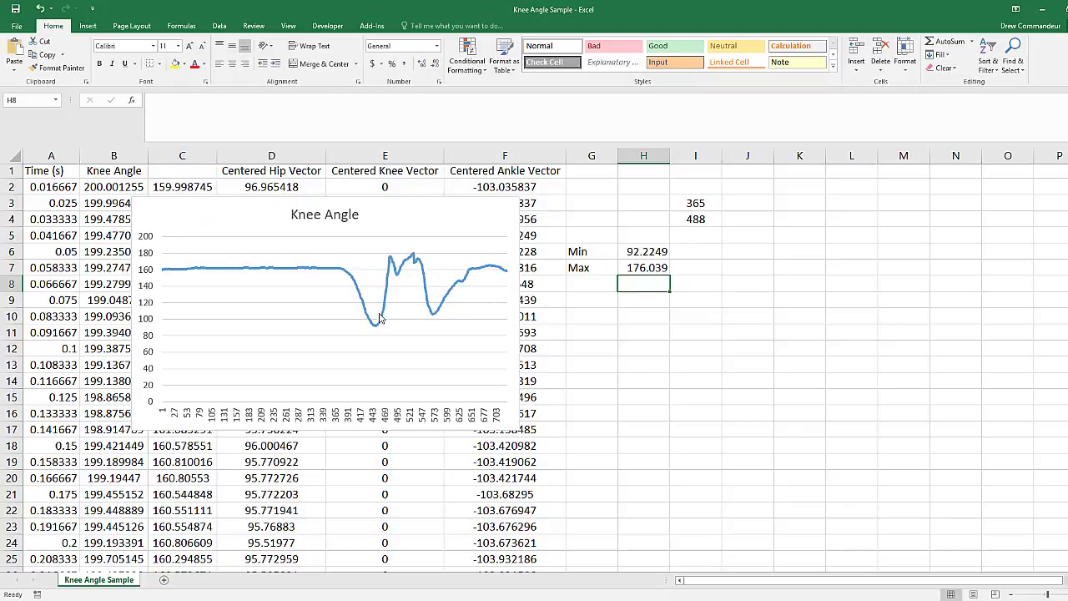
# Replace 365 and 488 with the chart's low and high point indices, 450 and 481
pyautogui.moveTo(697, 204); pyautogui.dragTo(699, 218)
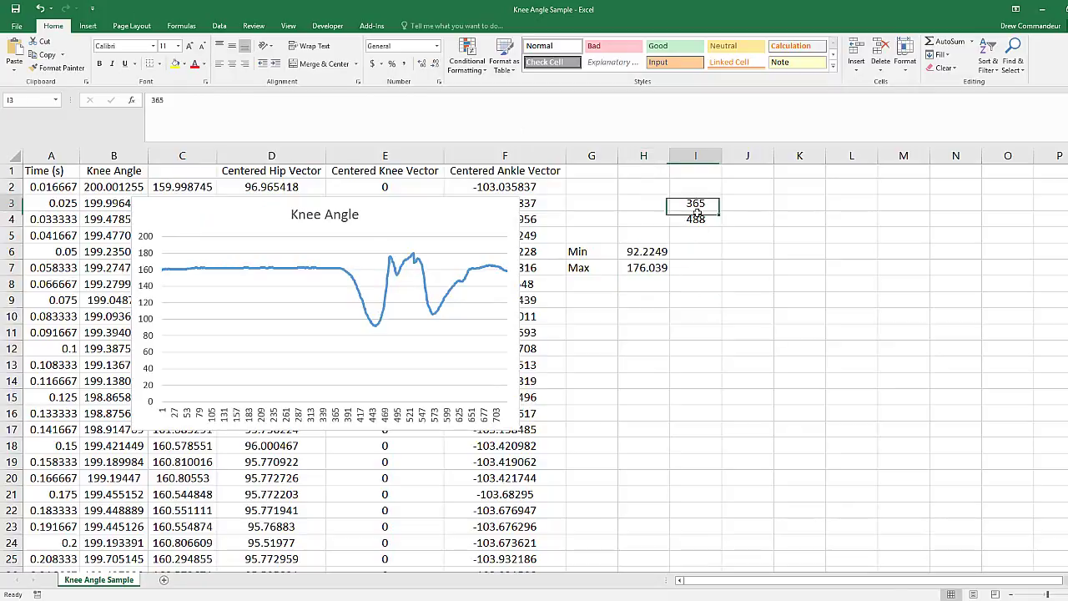
pyautogui.press('Delete')
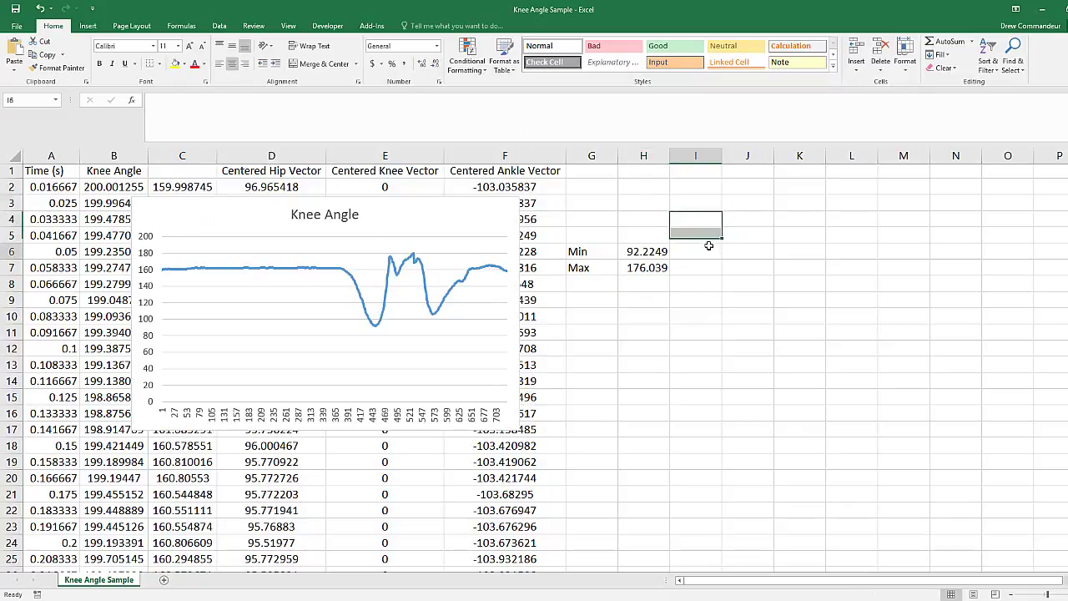
pyautogui.click(681, 250)
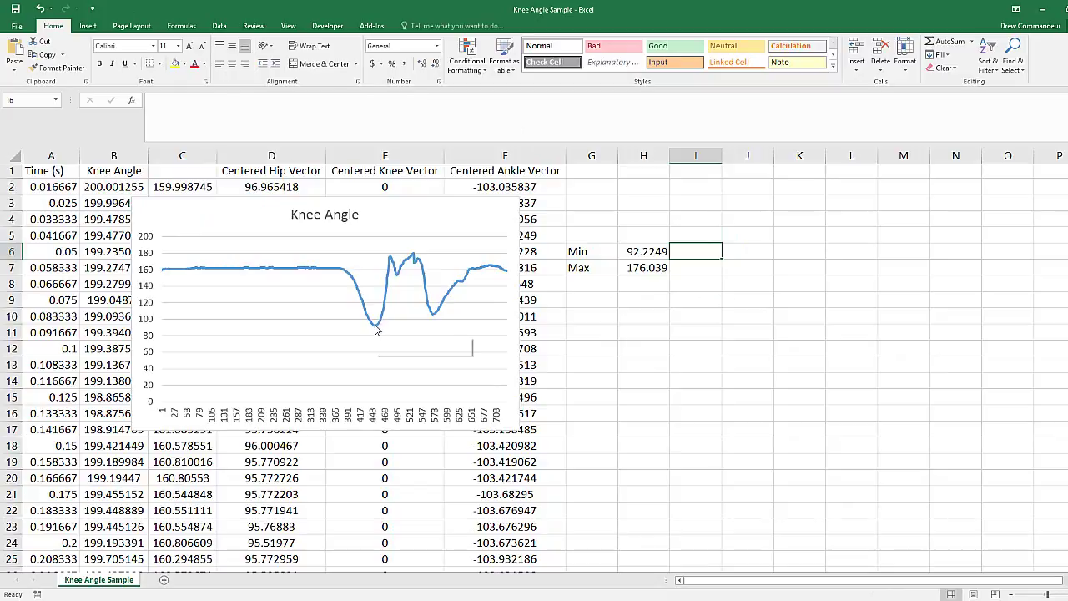
pyautogui.moveTo(375, 329)
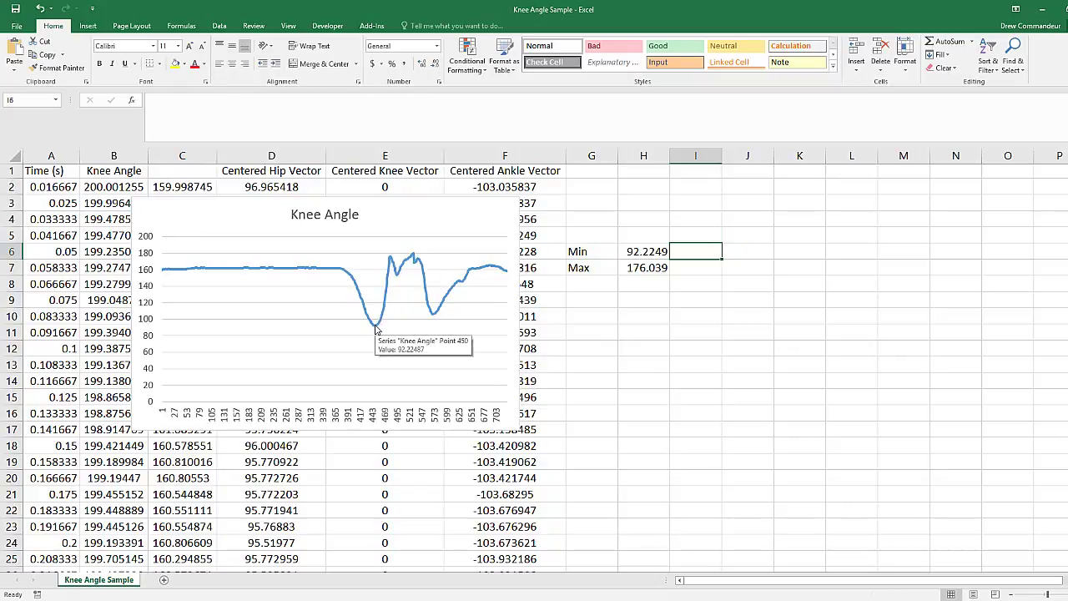
pyautogui.click(689, 201)
pyautogui.write('450')
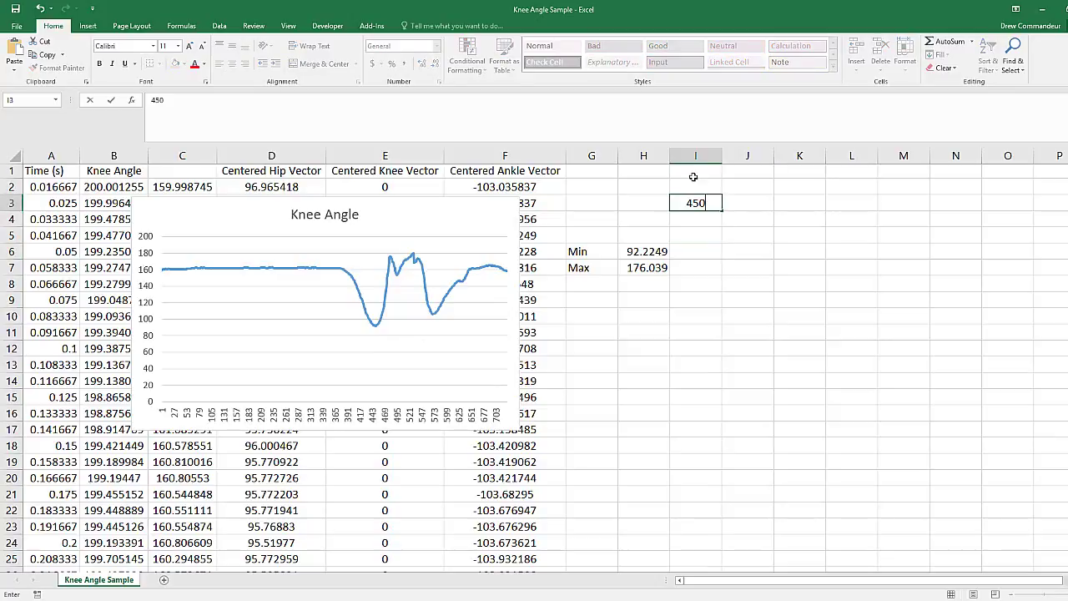
pyautogui.press('Return')
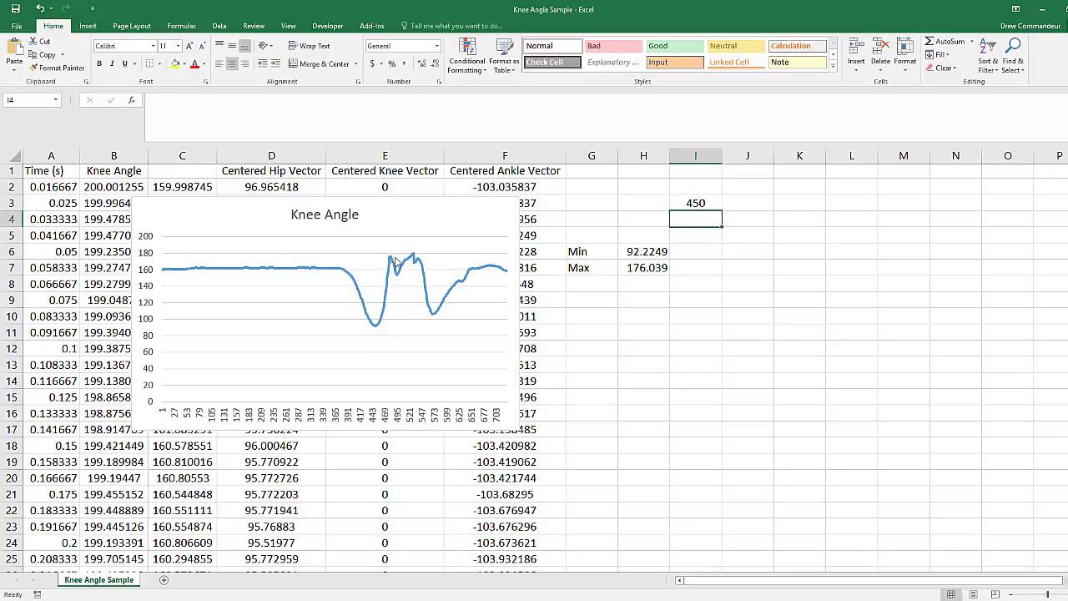
pyautogui.moveTo(389, 260)
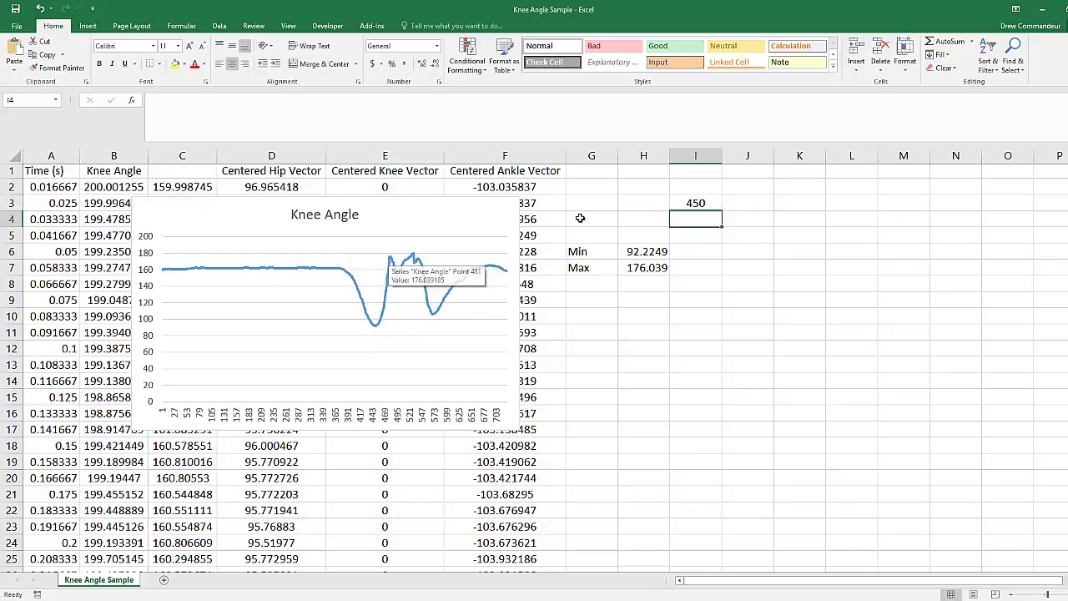
pyautogui.write('481')
pyautogui.press('Return')
# Label H3 and H4 as Min index and Max index
pyautogui.press('Up')
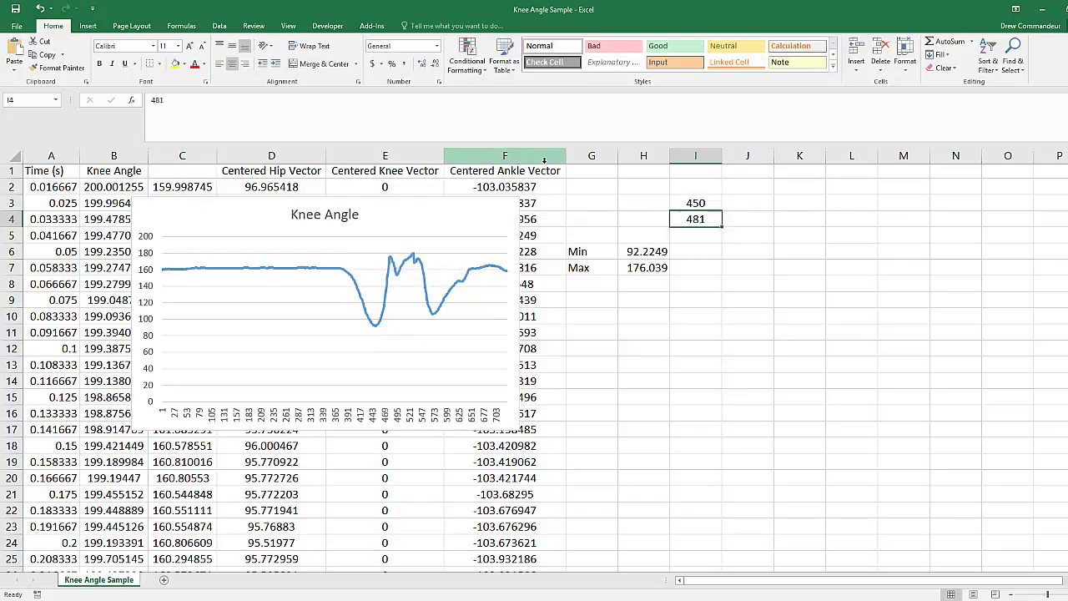
pyautogui.press('Up')
pyautogui.press('Left')
pyautogui.write('Min in')
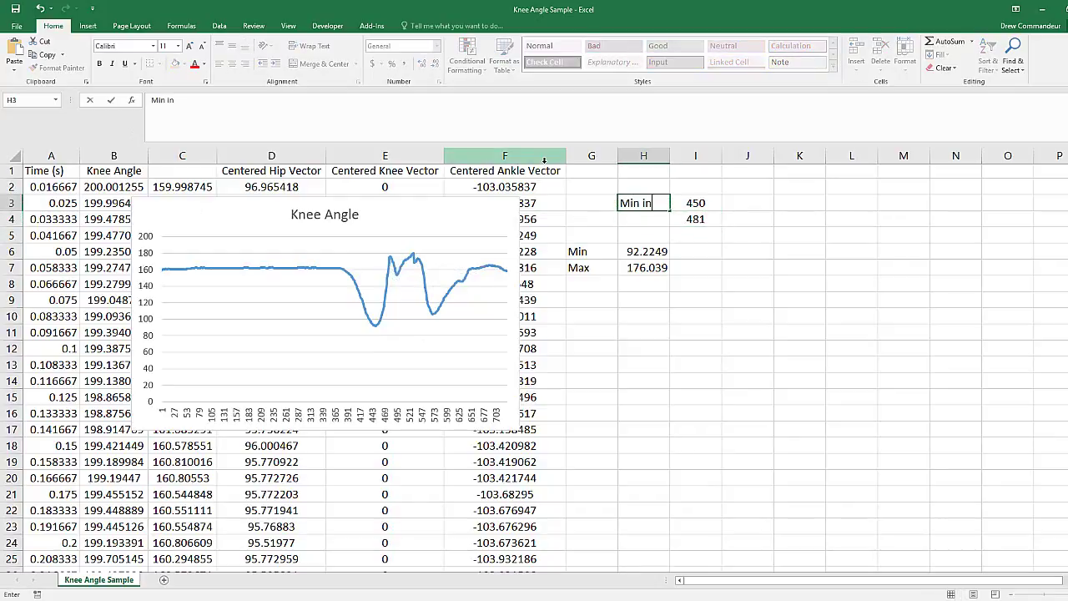
pyautogui.write('dex')
pyautogui.press('Return')
pyautogui.write('M')
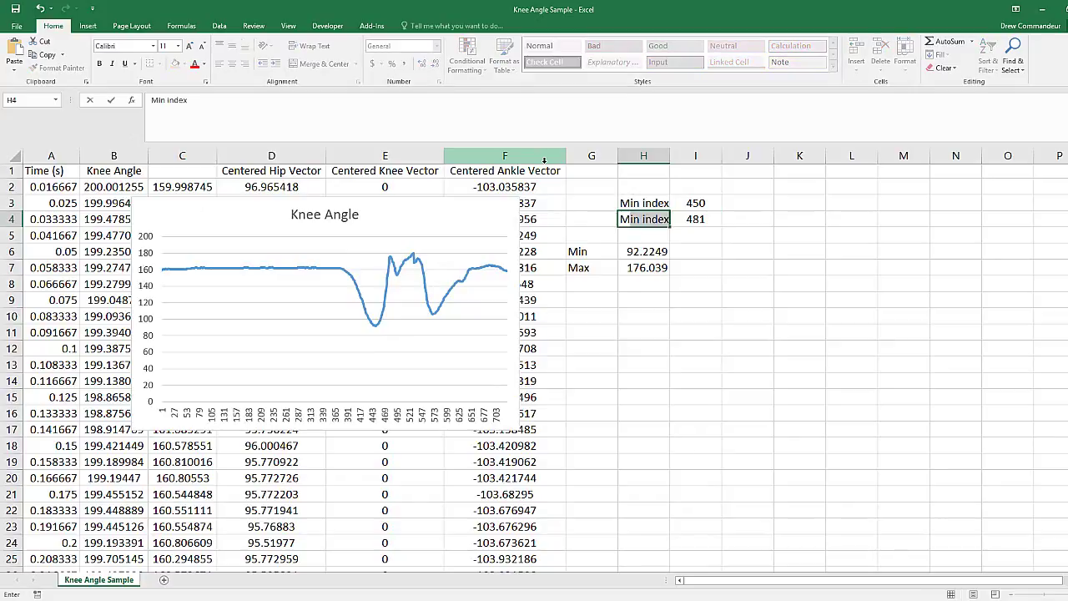
pyautogui.write('acxindex')
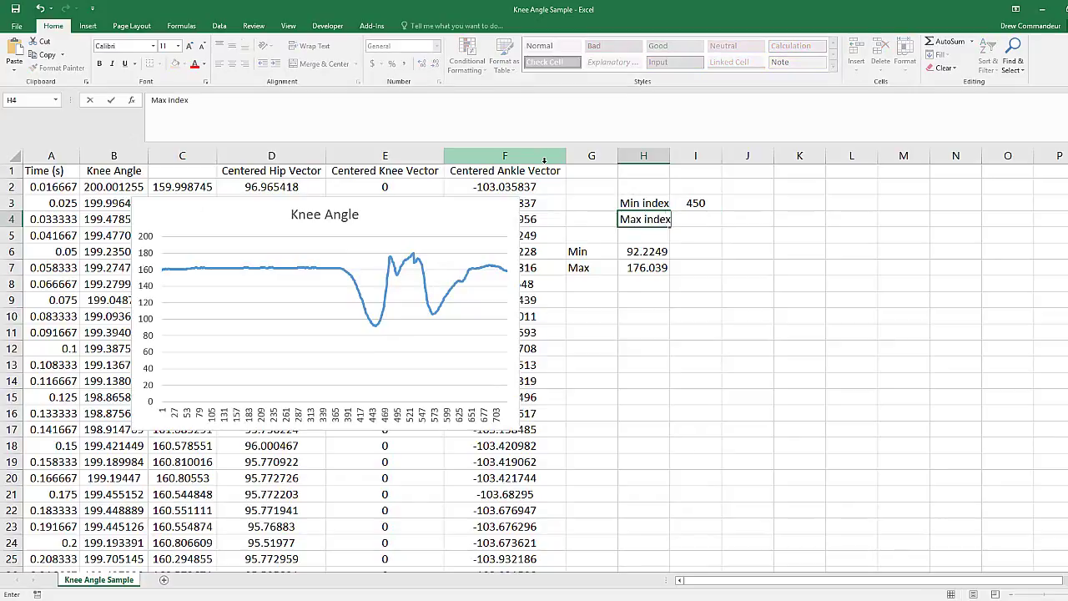
pyautogui.press('Return')
# Autofit columns H and G and add Angular Displacement and Angular Velocity labels in G8 and G9
pyautogui.doubleClick(669, 156)
pyautogui.click(601, 279)
pyautogui.write('A')
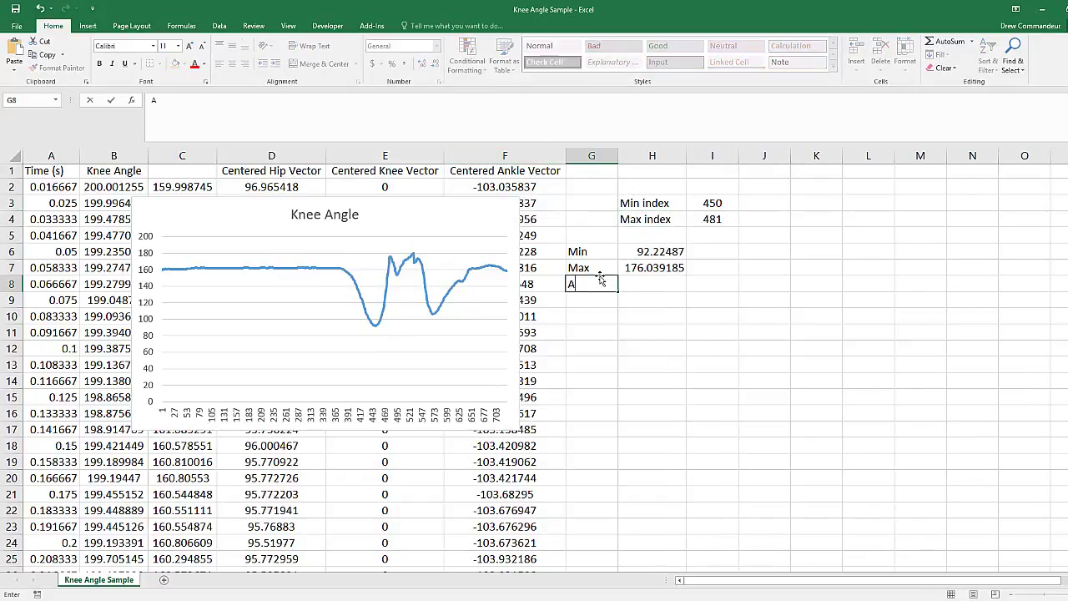
pyautogui.write('Angular Displacement')
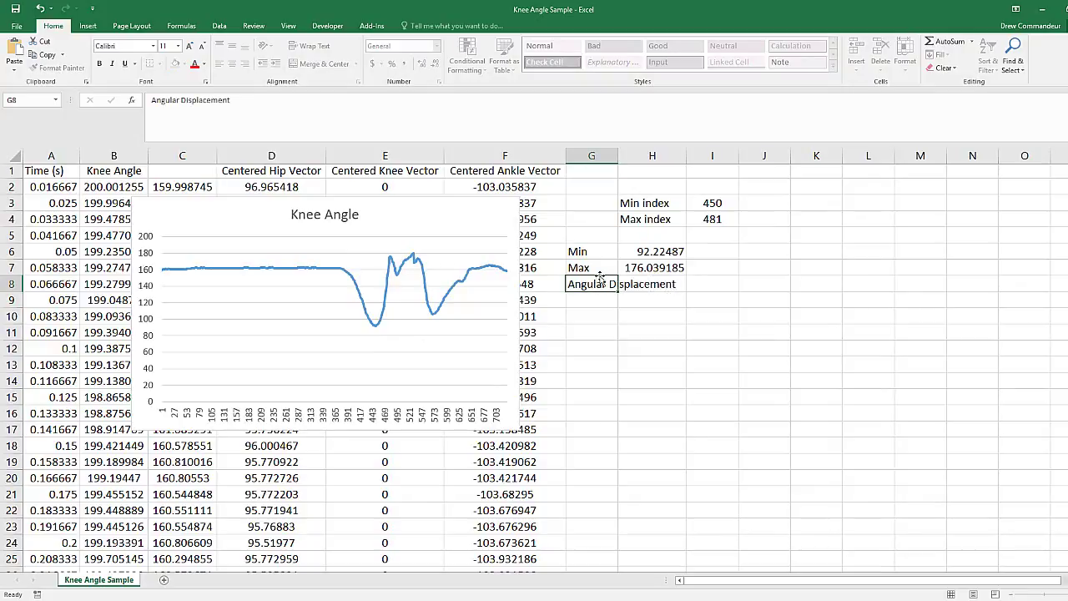
pyautogui.press('Return')
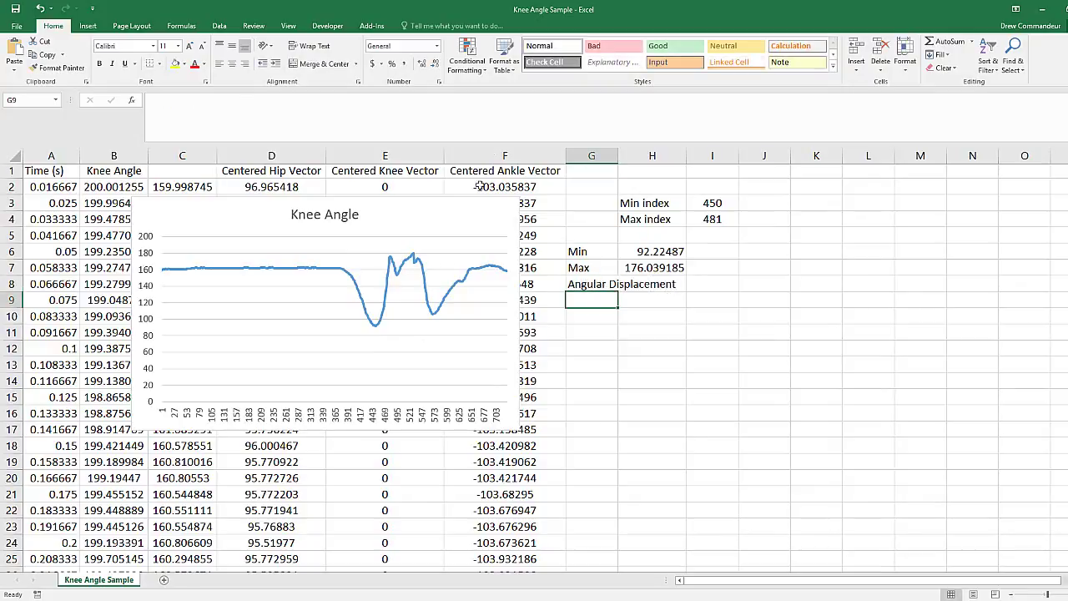
pyautogui.doubleClick(618, 156)
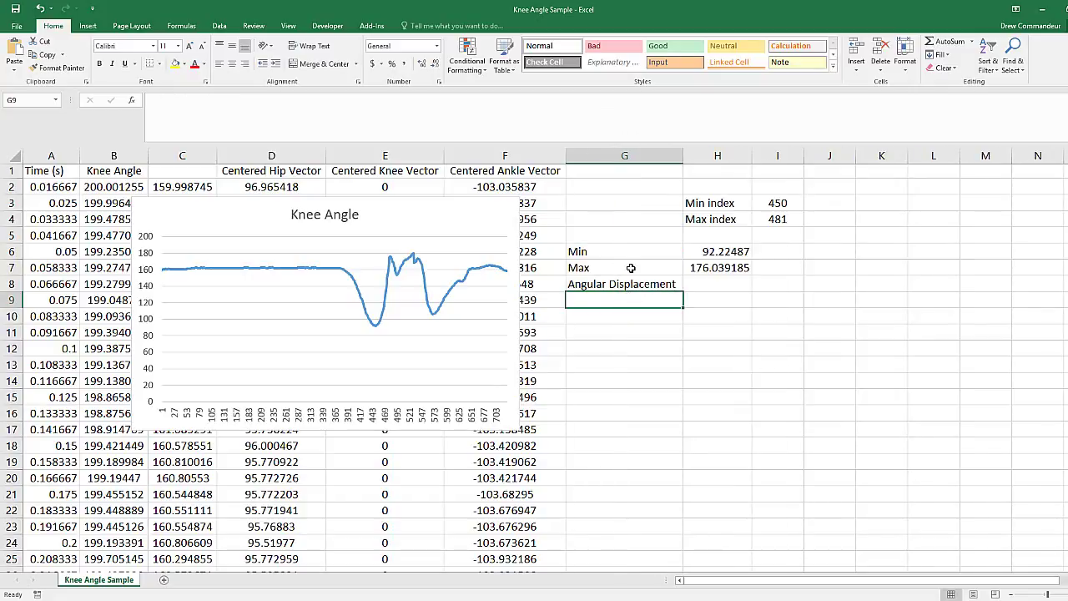
pyautogui.write('Angular ')
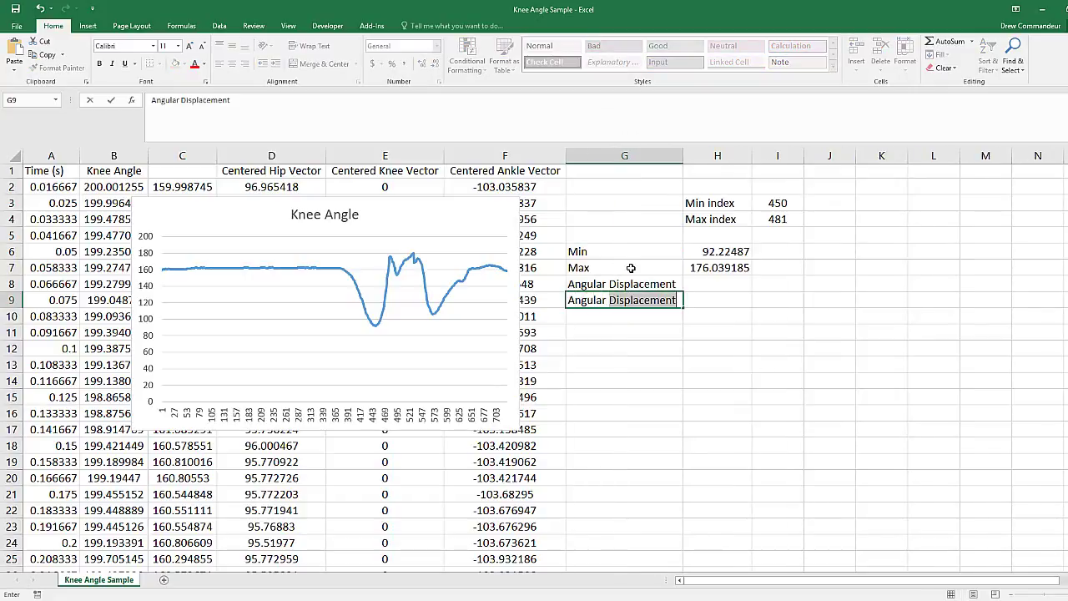
pyautogui.write('Velocity')
pyautogui.press('Tab')
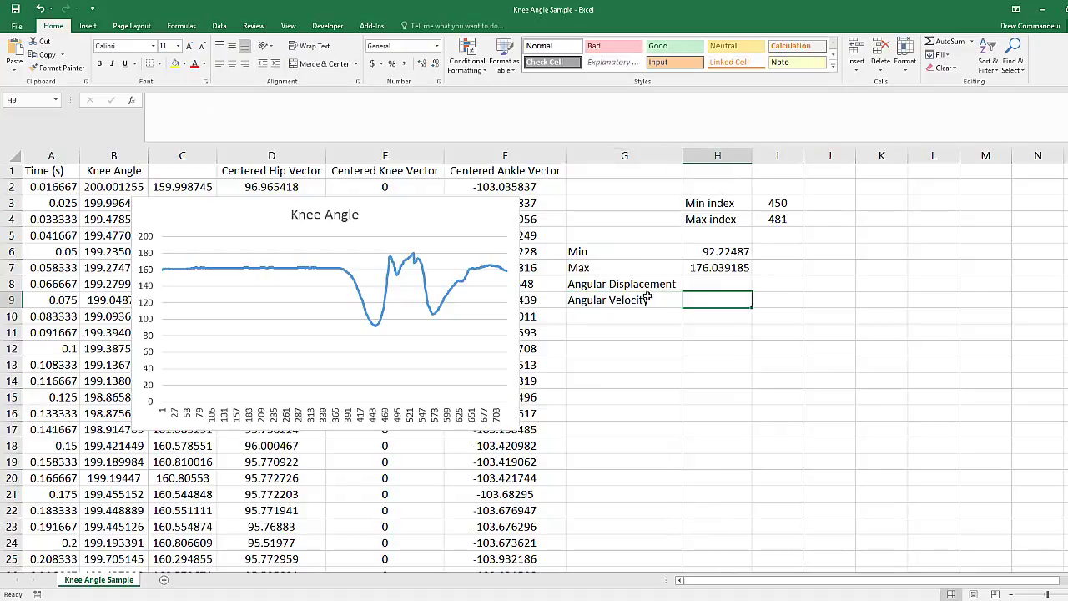
pyautogui.click(717, 285)
# Enter =H7-H6 in H8 for an angular displacement of 83.814315
pyautogui.write('=')
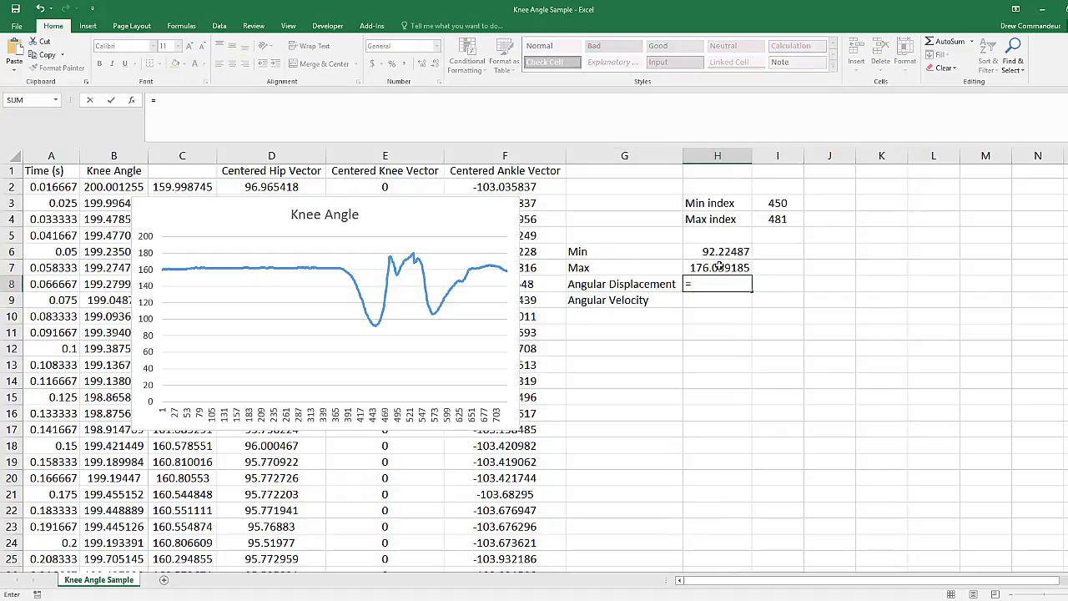
pyautogui.click(719, 265)
pyautogui.write('-')
pyautogui.press('Up')
pyautogui.press('Up')
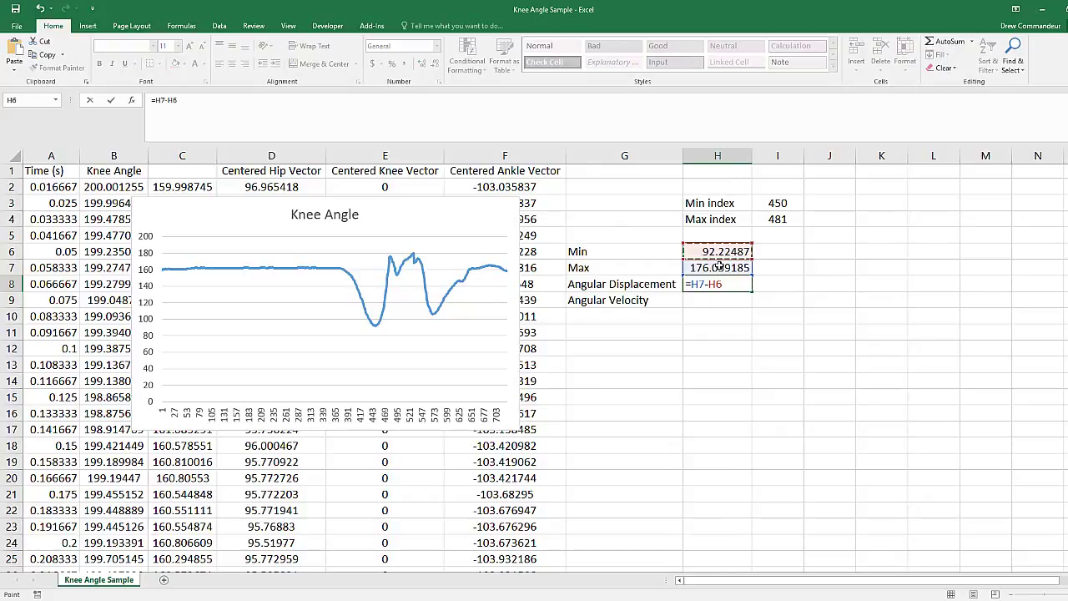
pyautogui.press('Return')
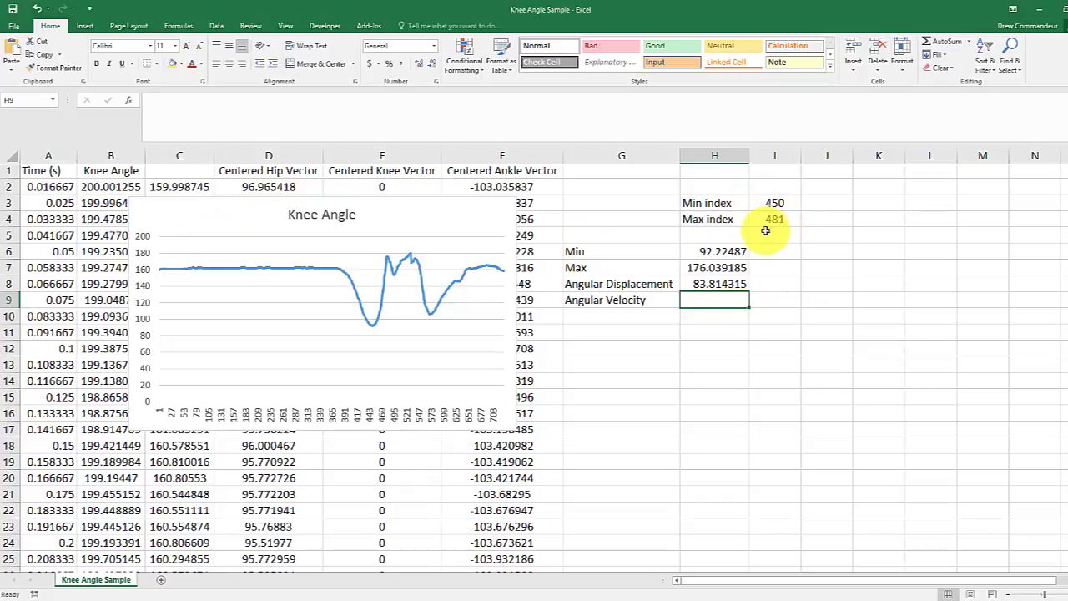
# Enter =H8/(A481-A450) in H9 for an angular velocity of 324.442928
pyautogui.write('=')
pyautogui.click(718, 292)
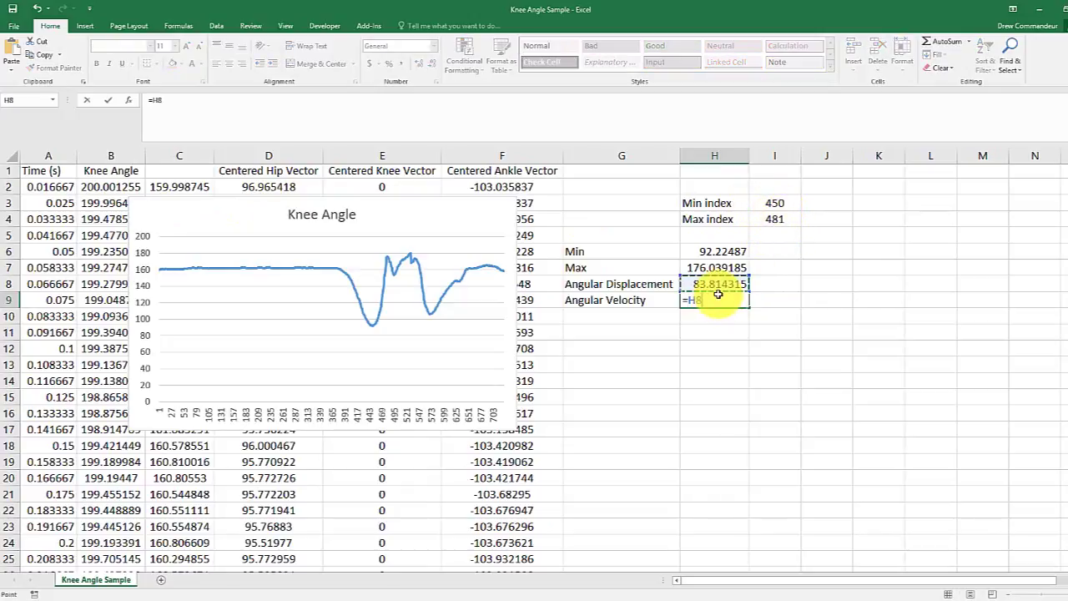
pyautogui.write('/(a')
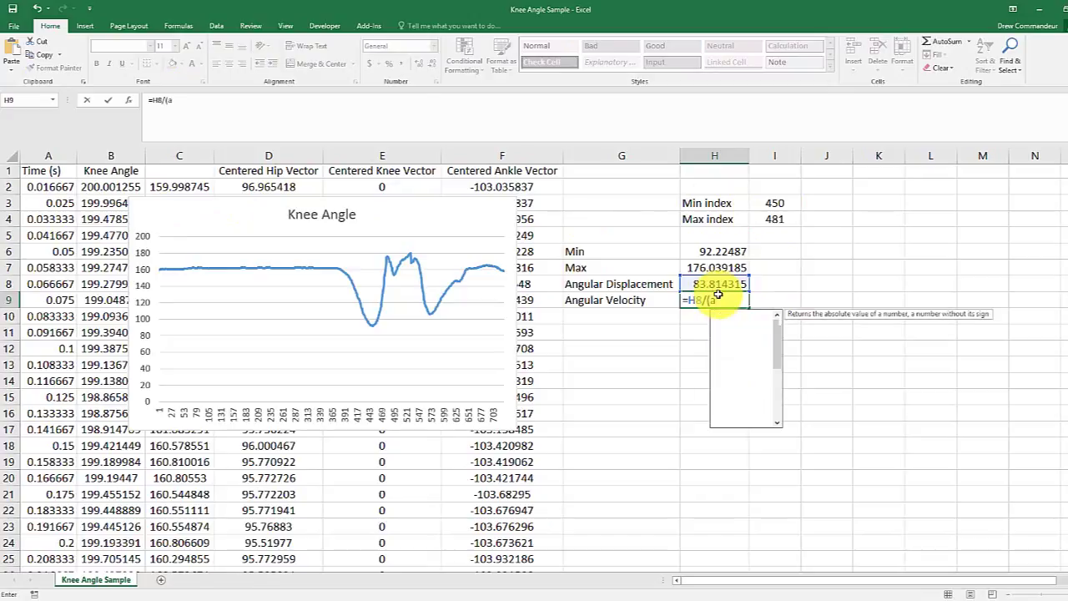
pyautogui.write('481')
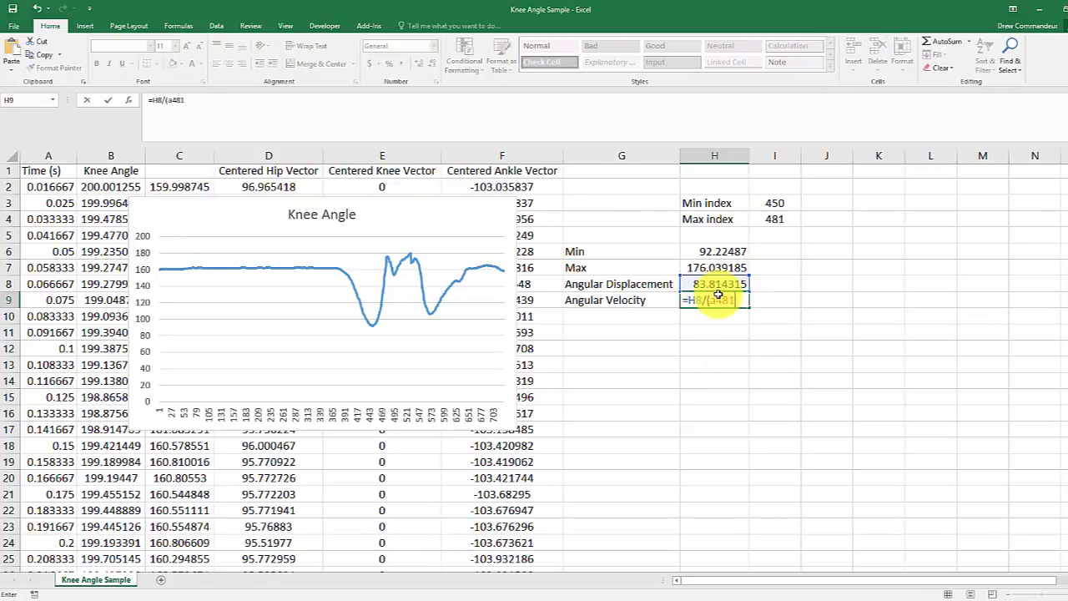
pyautogui.write('-a')
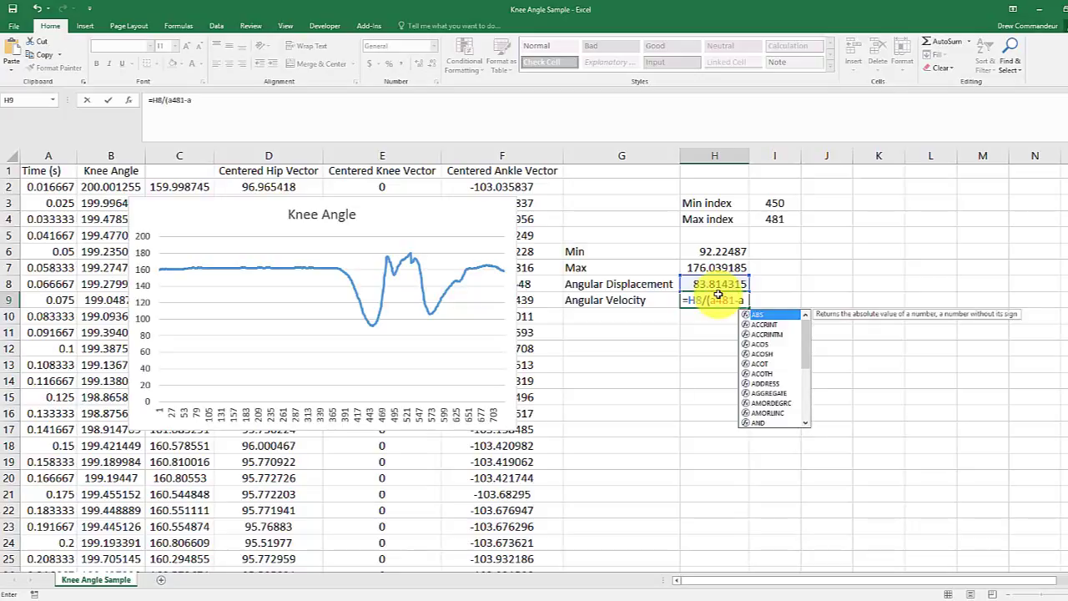
pyautogui.write('450)')
pyautogui.hotkey('ctrl', 'Return')
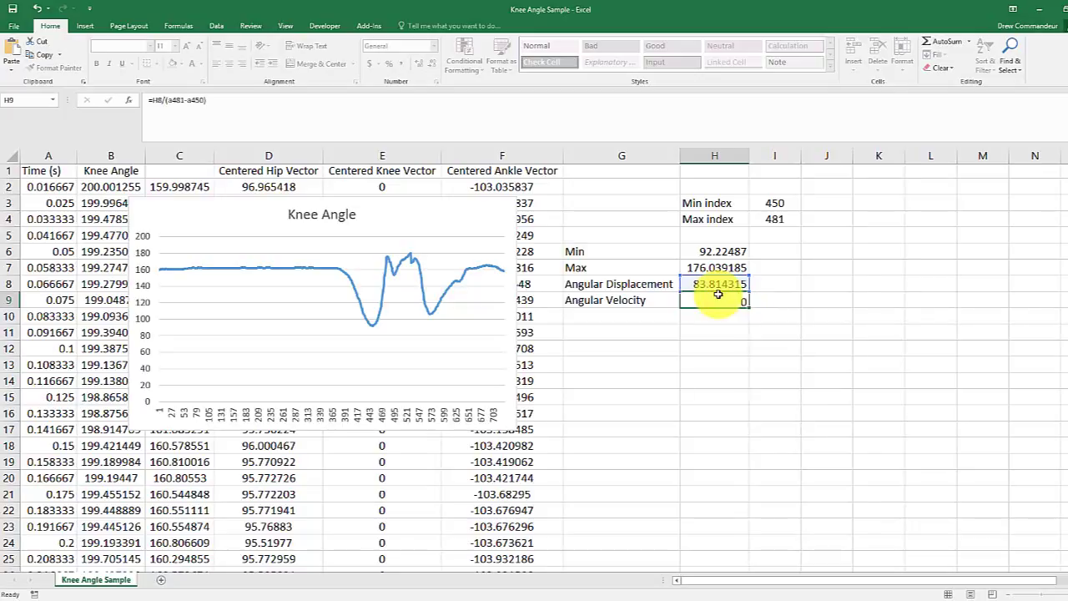